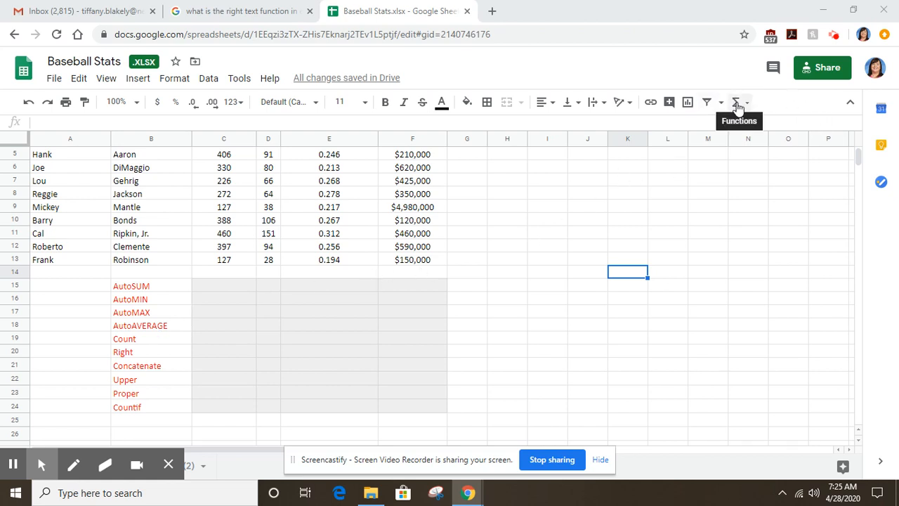
Total the Times at Bat values in C15 with a SUM function over C3:C13
scroll(726, 263, up, 1)
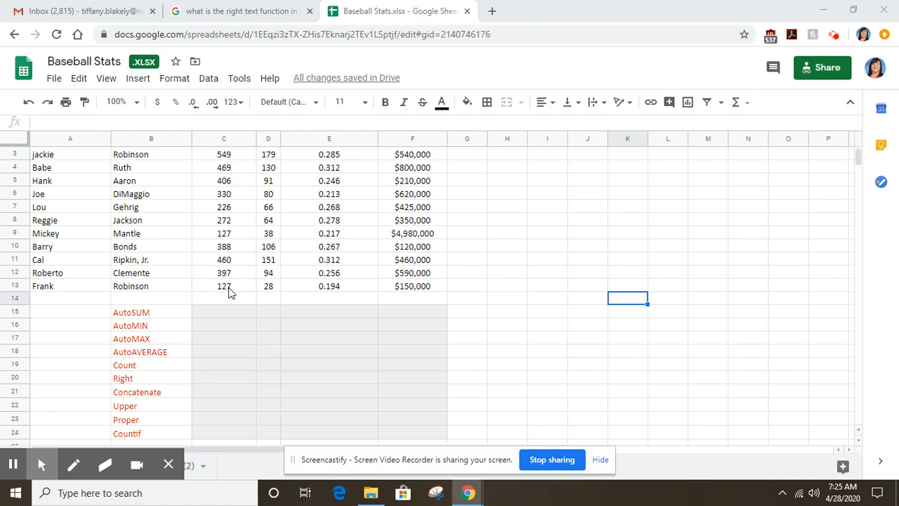
click(562, 342)
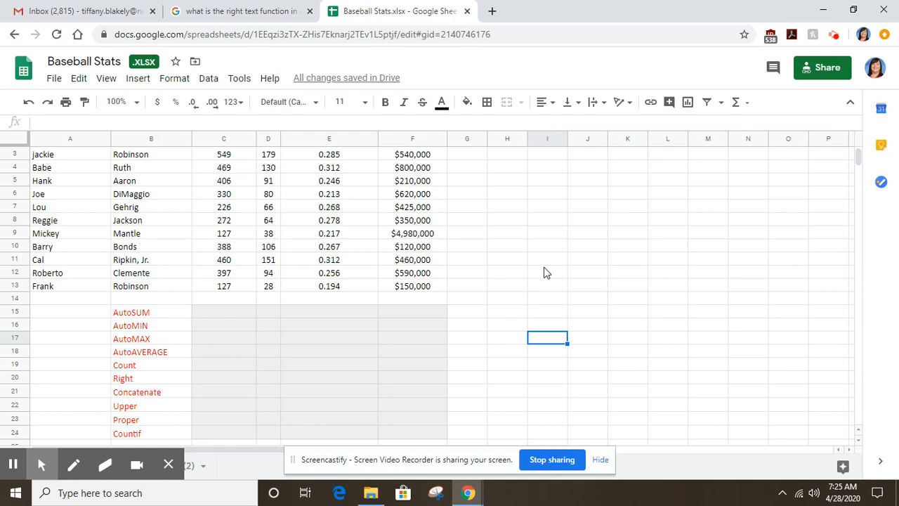
click(220, 315)
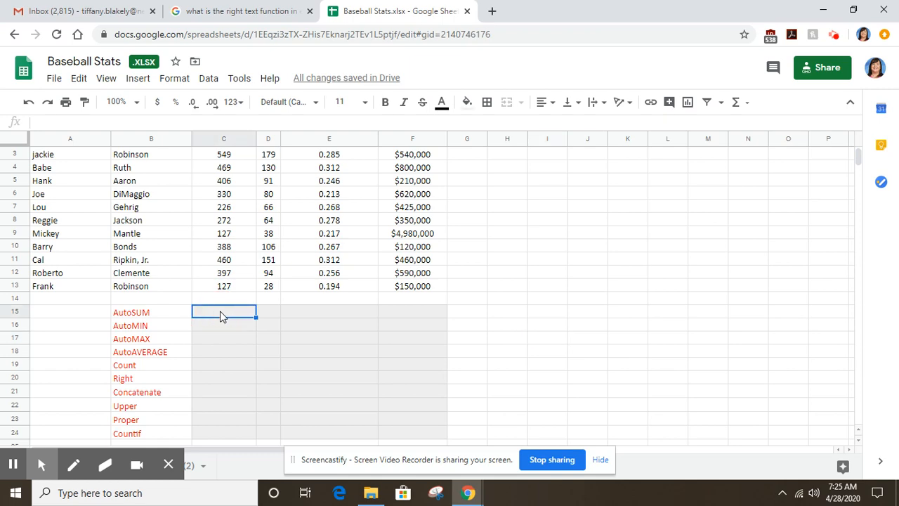
scroll(220, 315, up, 2)
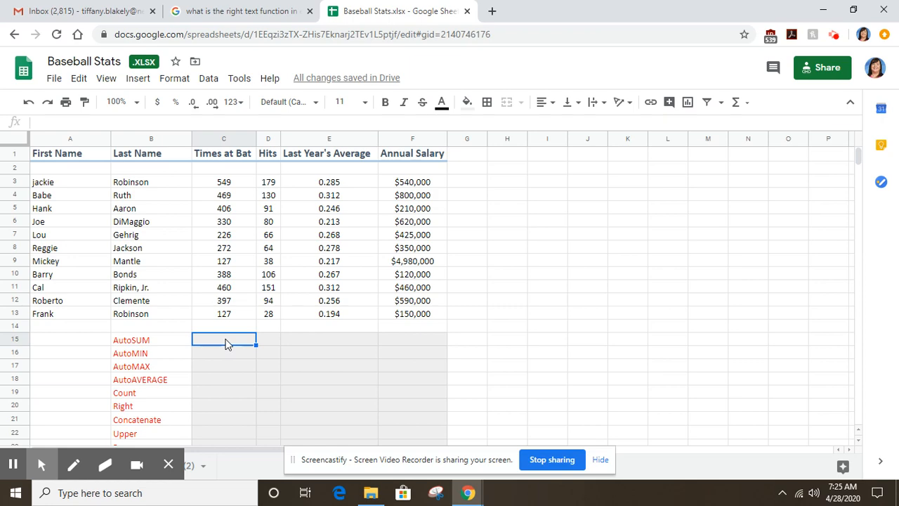
click(749, 104)
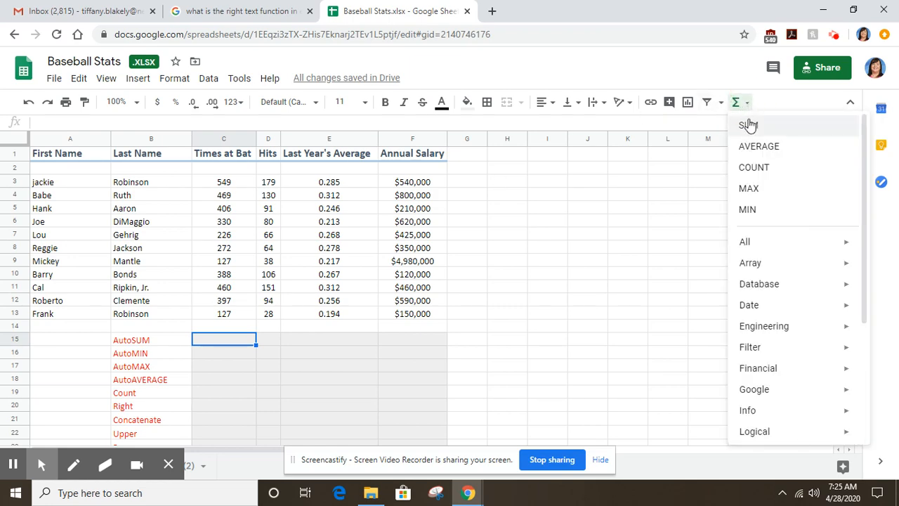
click(749, 125)
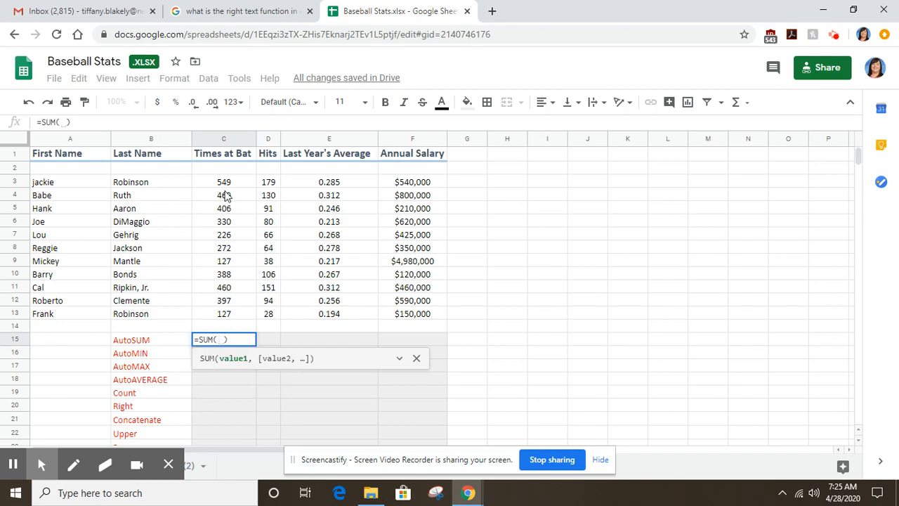
drag(226, 184, 228, 314)
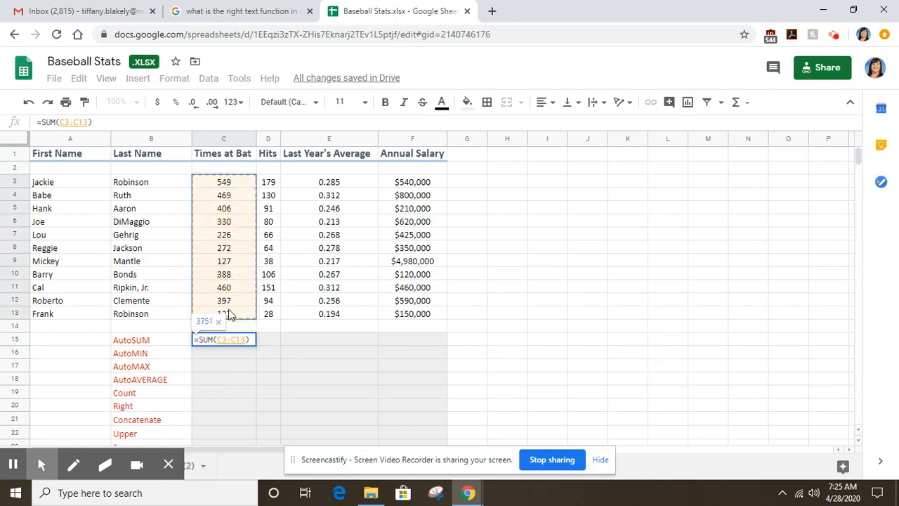
key(Return)
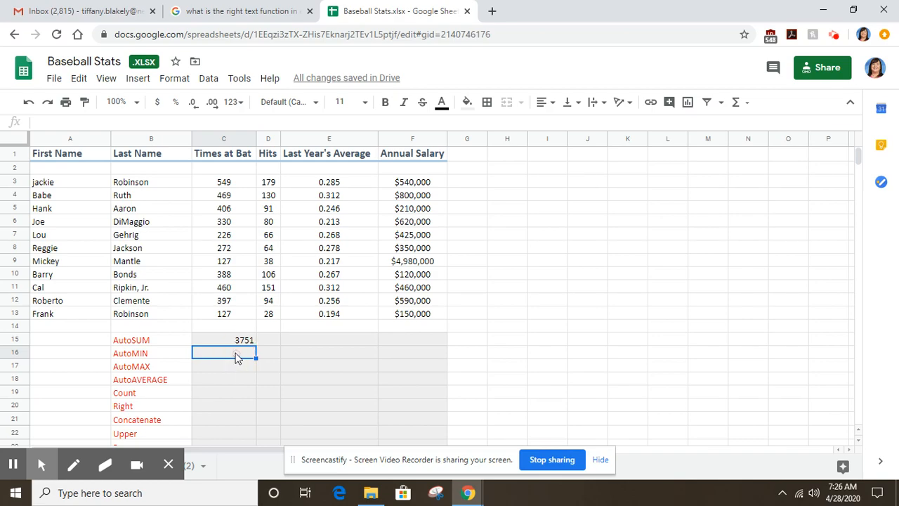
Calculate the lowest Times at Bat value in C16 with a MIN function over C3:C13
click(746, 105)
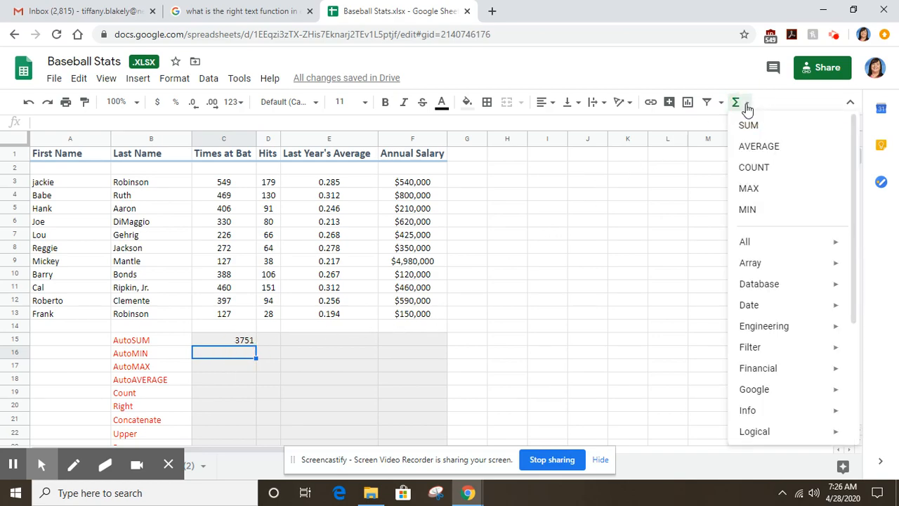
click(748, 209)
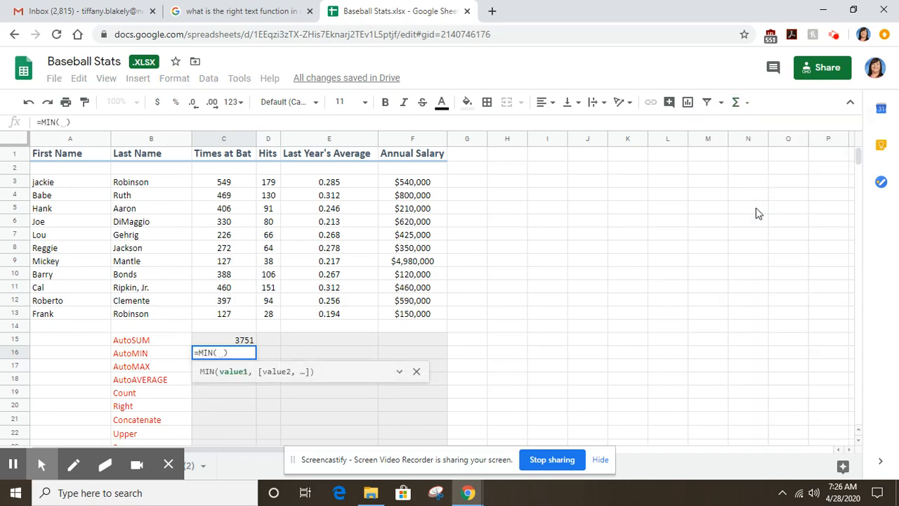
drag(226, 182, 226, 313)
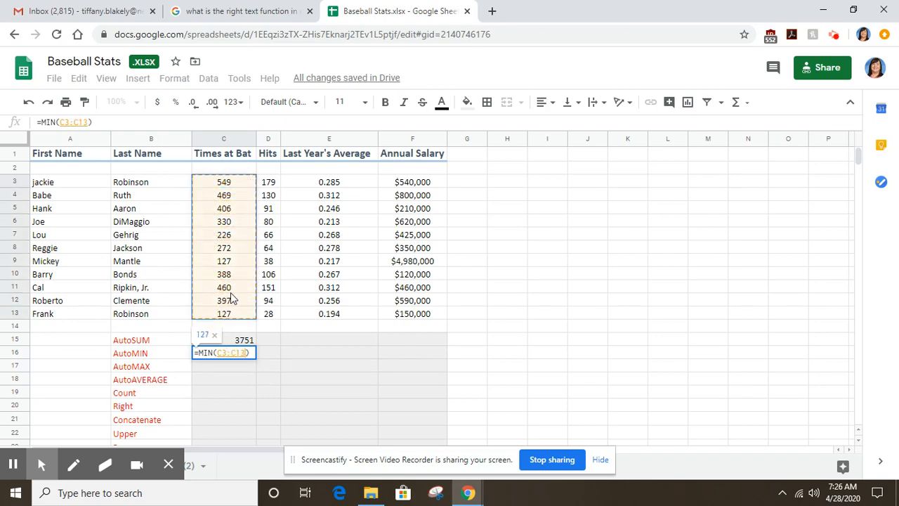
key(Return)
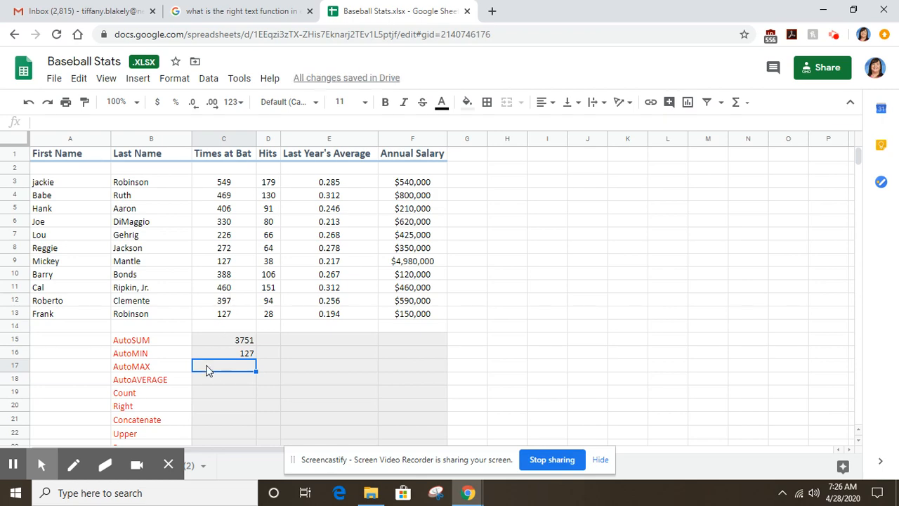
Calculate the highest Times at Bat value in C17 with a MAX function over C3:C13
click(747, 102)
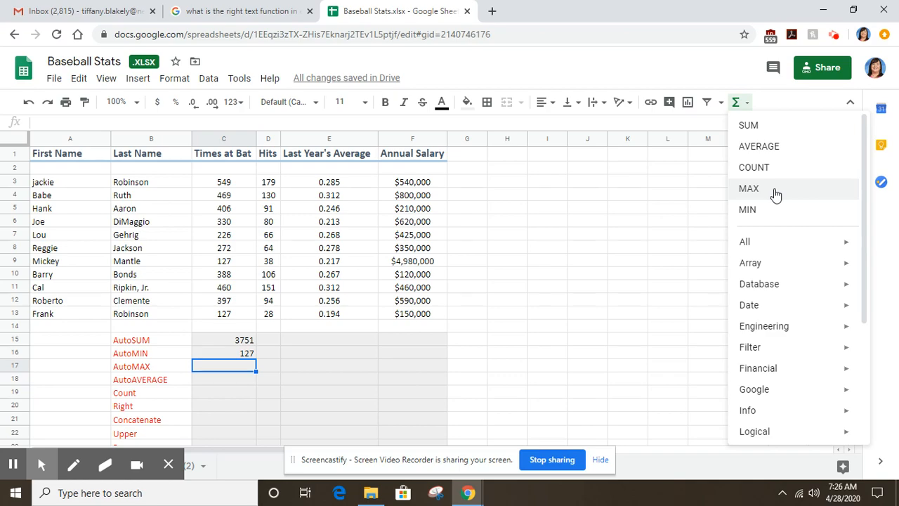
click(775, 193)
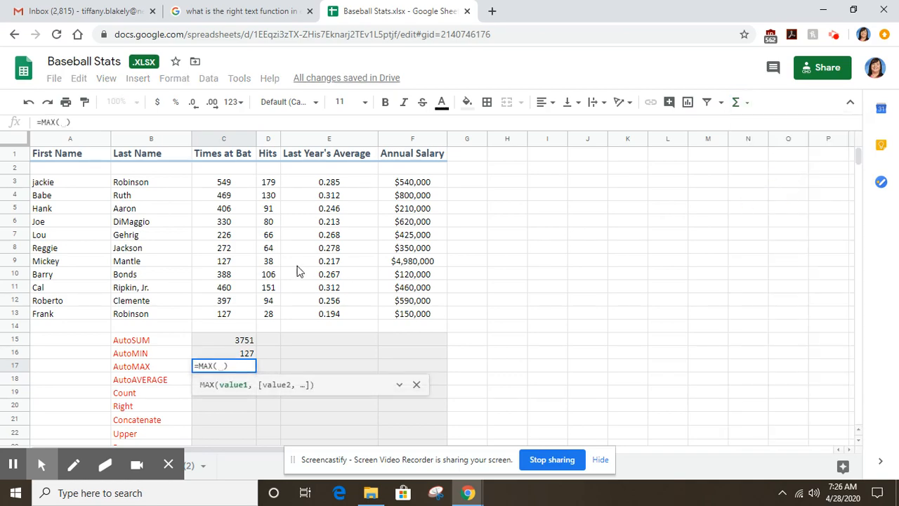
drag(225, 182, 227, 315)
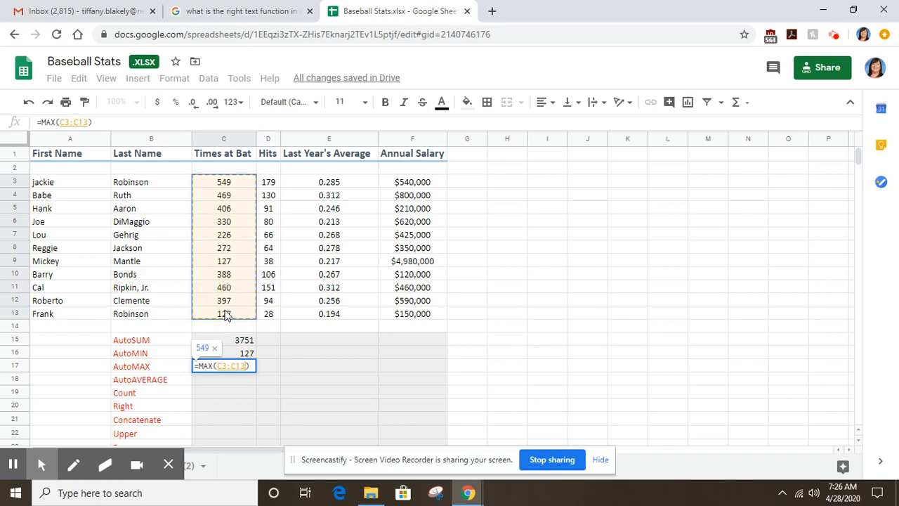
key(Return)
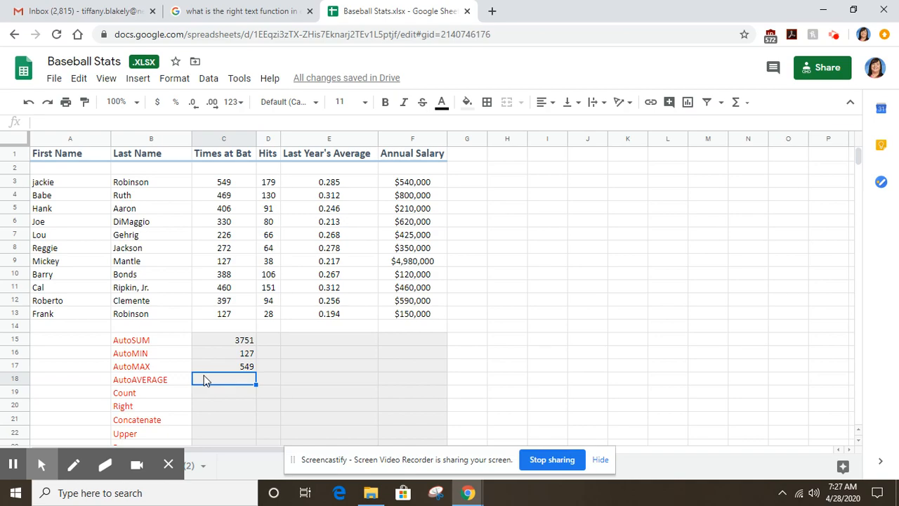
Average the Times at Bat values in C18 with an AVERAGE function over C3:C13
click(738, 102)
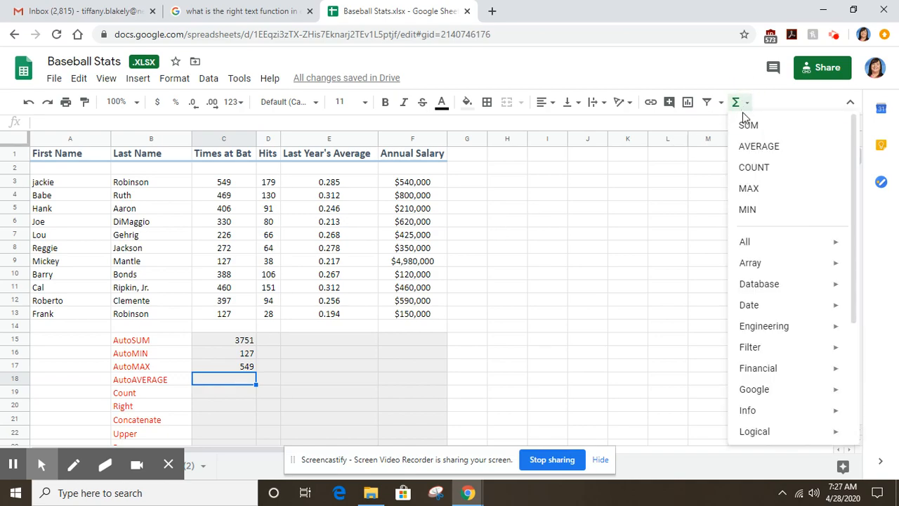
click(747, 145)
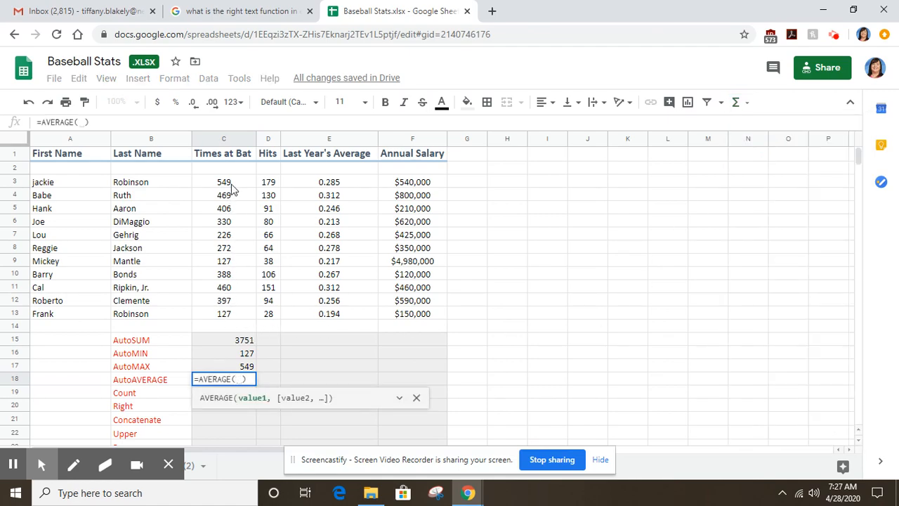
drag(223, 183, 223, 316)
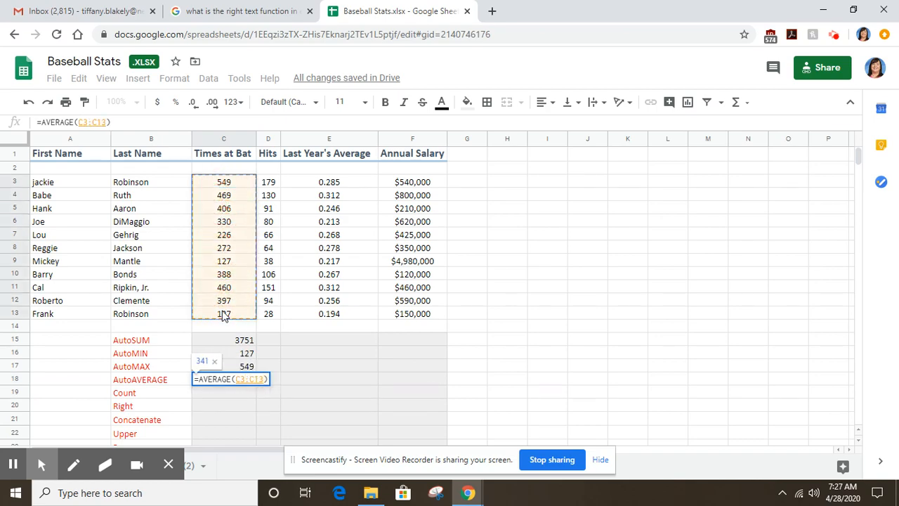
key(Return)
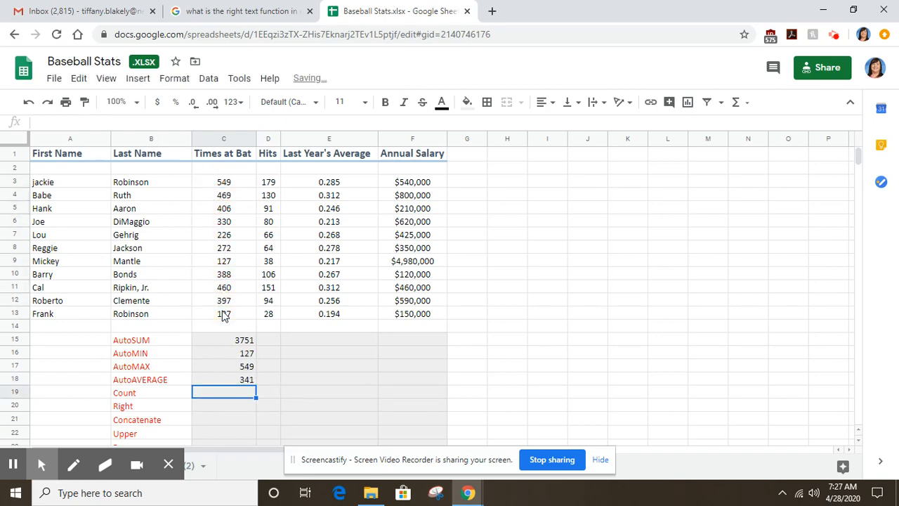
Select the Times at Bat values in C3:C13 and examine the quick summary statistics for the selection
scroll(582, 338, down, 1)
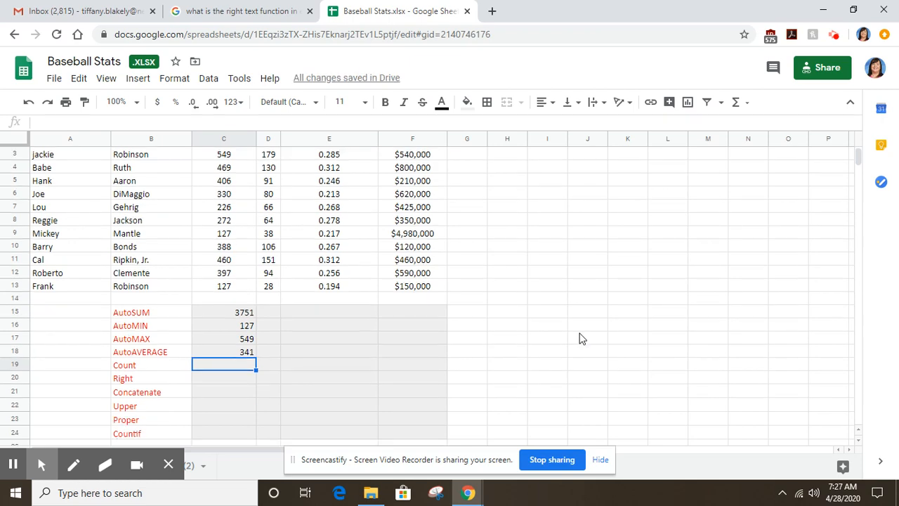
scroll(581, 338, down, 2)
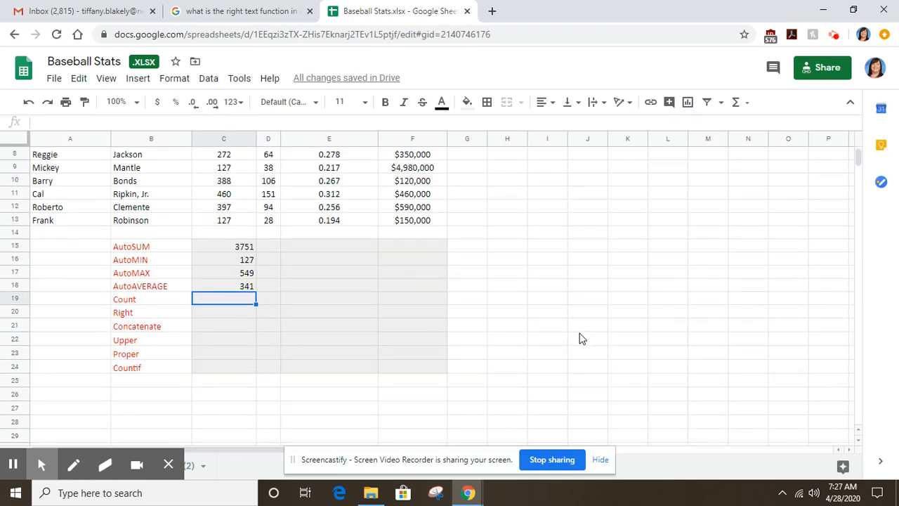
scroll(582, 338, up, 3)
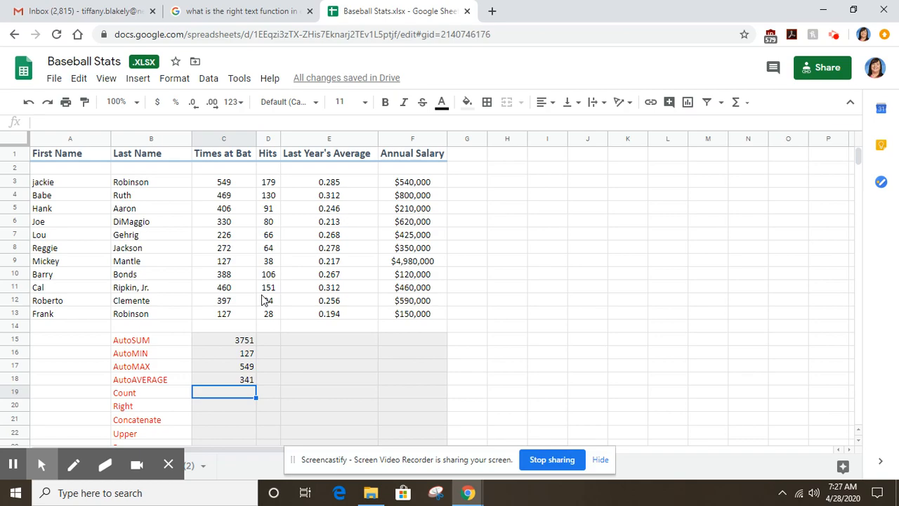
click(223, 184)
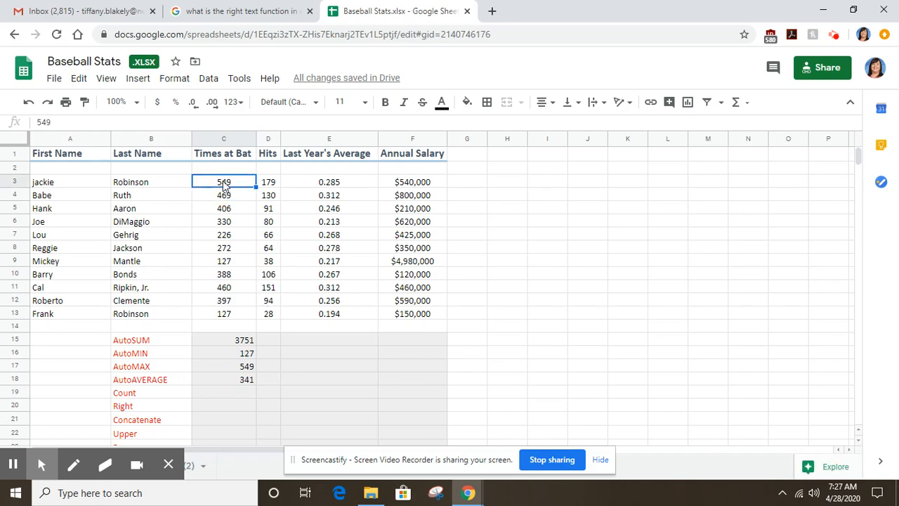
drag(223, 184, 225, 314)
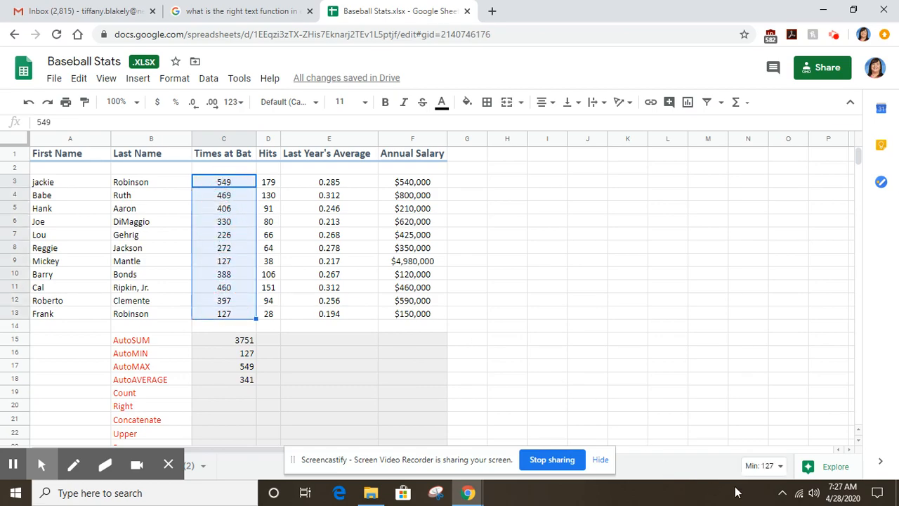
click(782, 467)
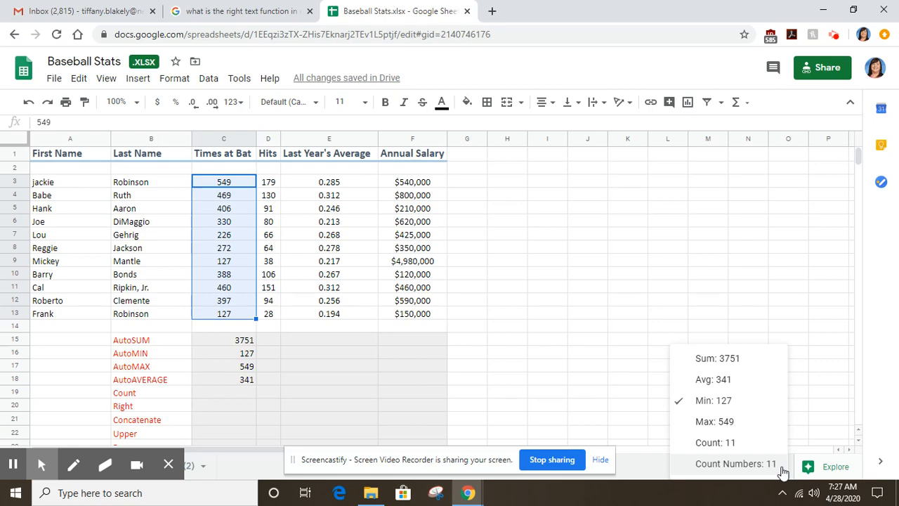
click(604, 326)
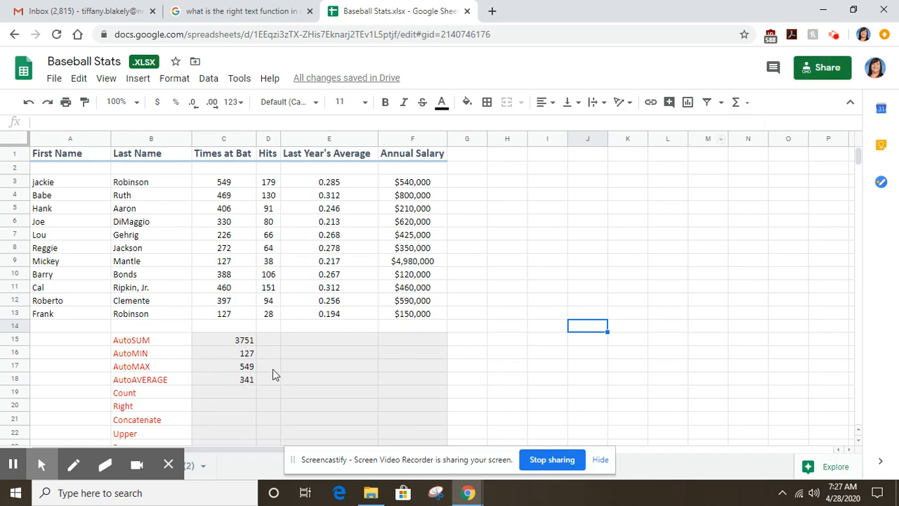
Enter =count(C3:C13) in C19 to count the Times at Bat values
click(215, 394)
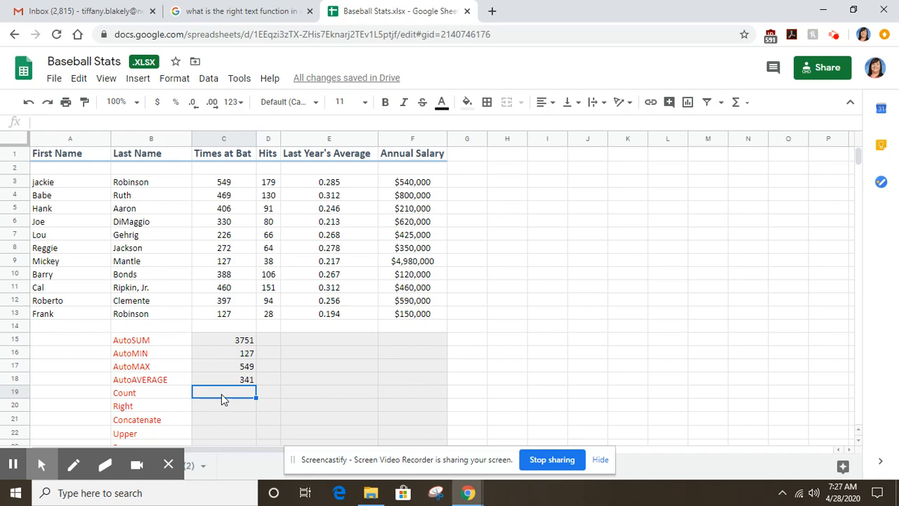
text(=count)
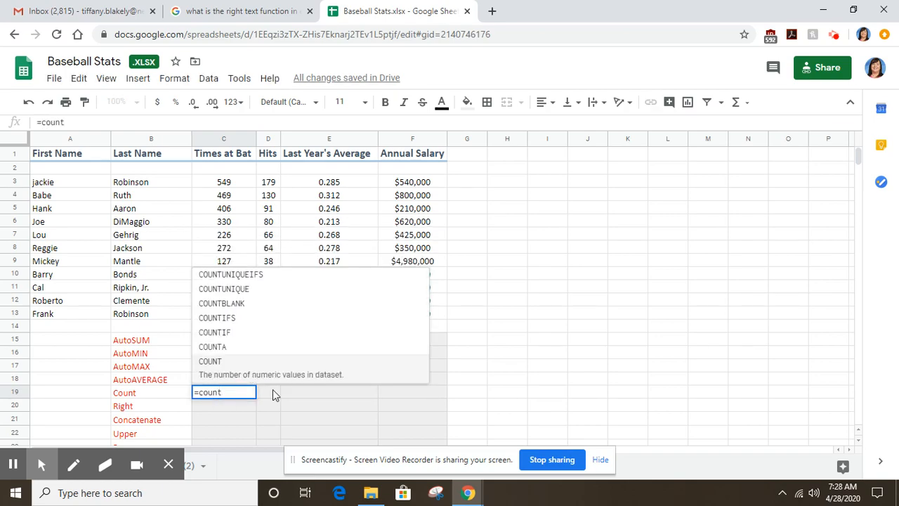
text(()
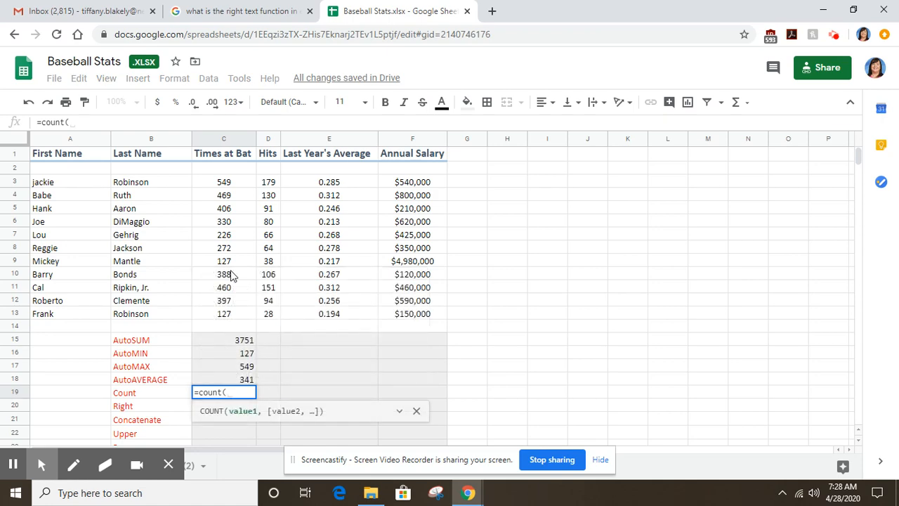
drag(221, 182, 217, 314)
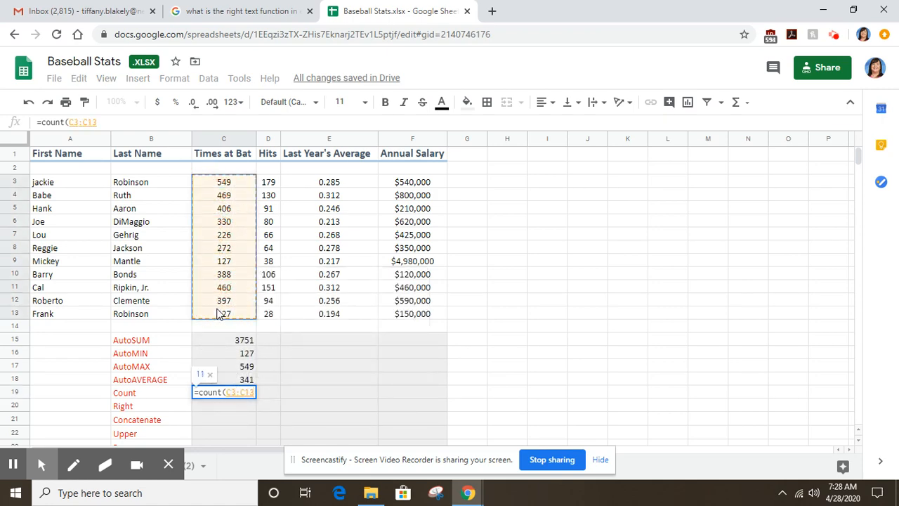
text())
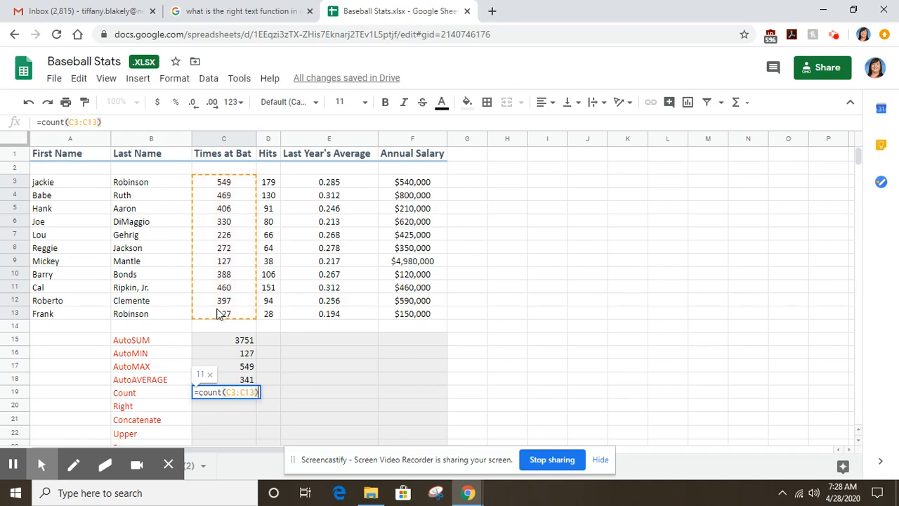
key(Return)
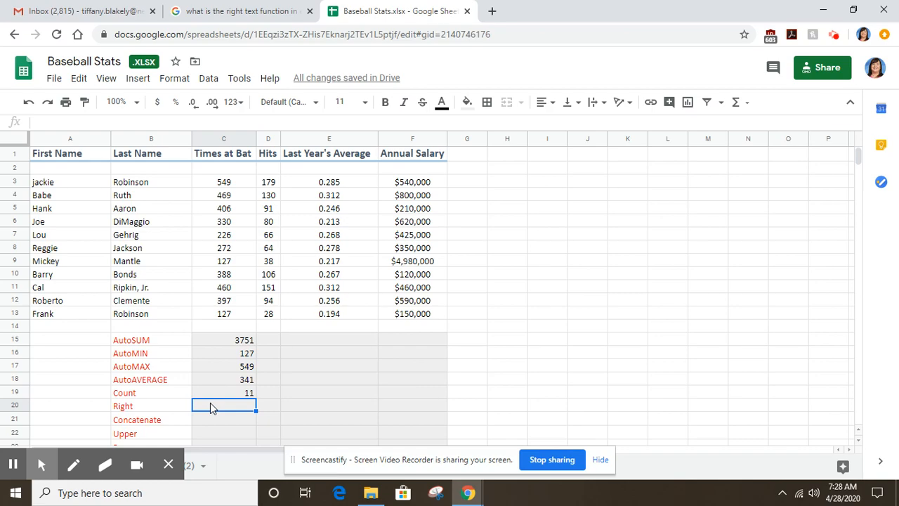
Enter =right(B5,3) in C20 to extract the last three characters of the last name in B5
text(=r)
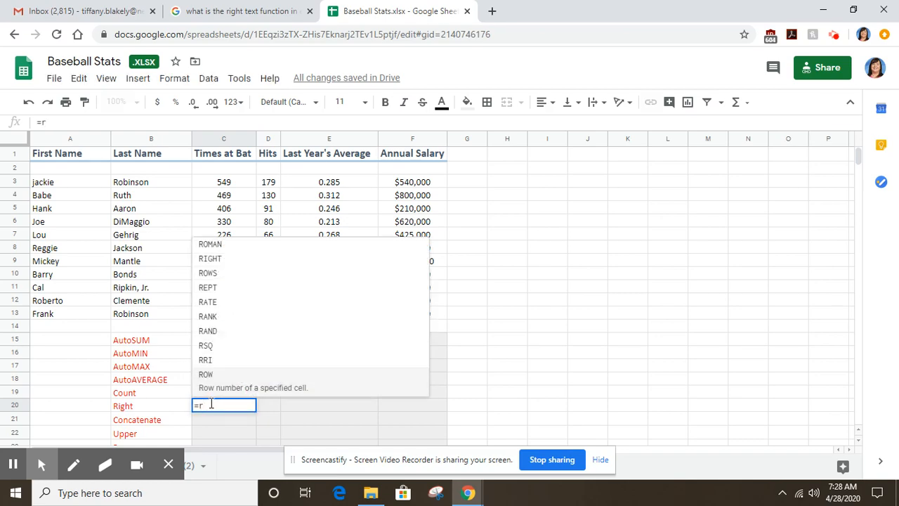
text(ight)
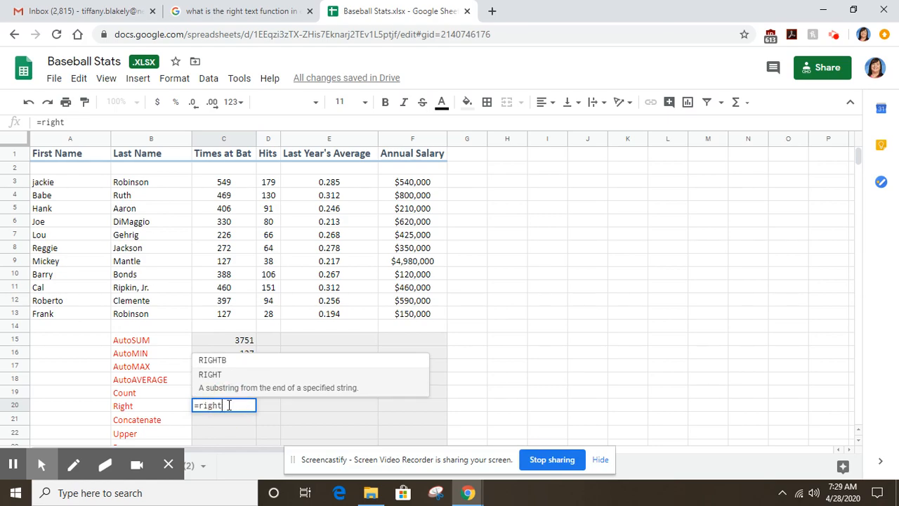
text(()
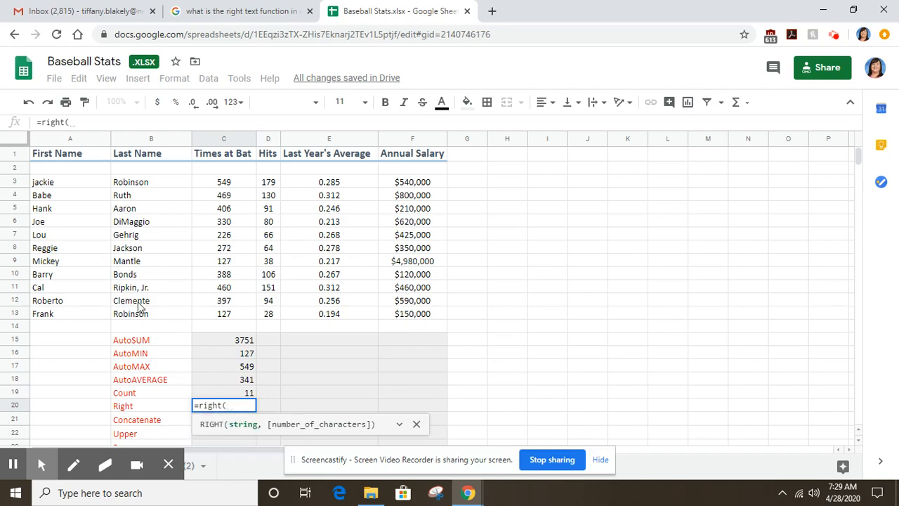
click(125, 209)
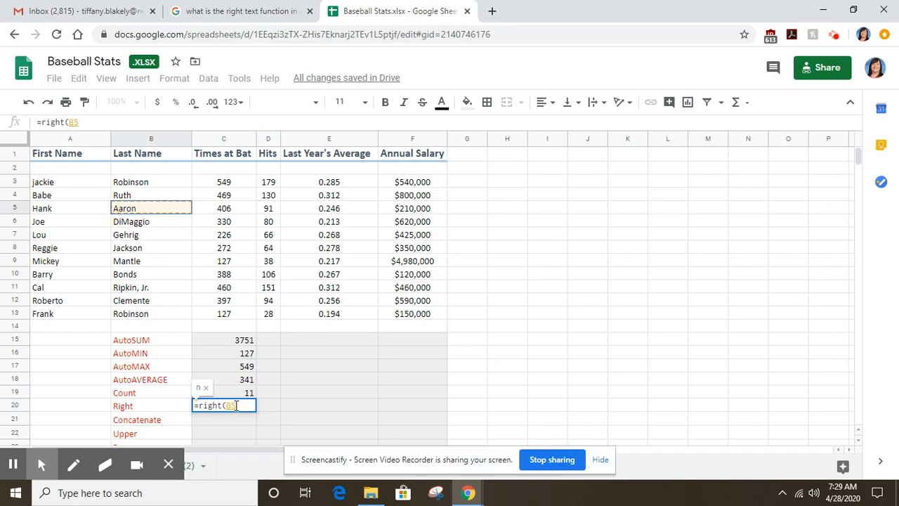
text(,)
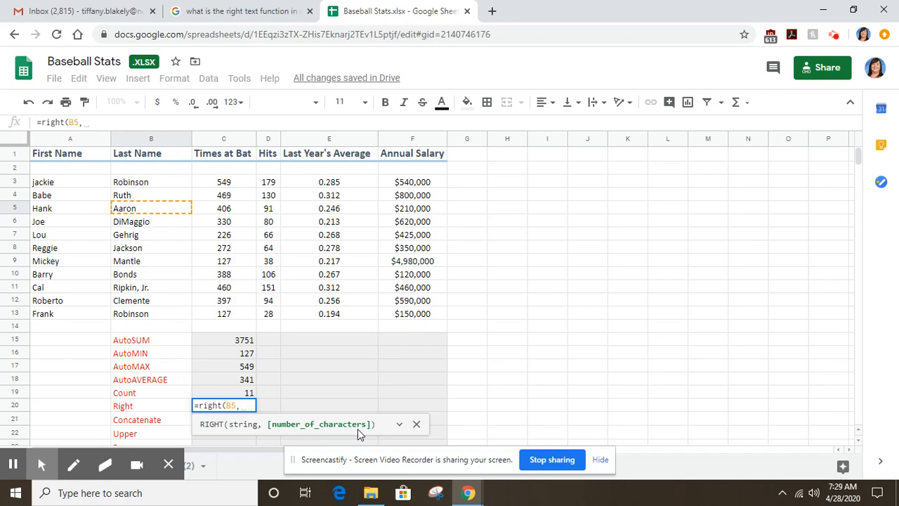
text(3)
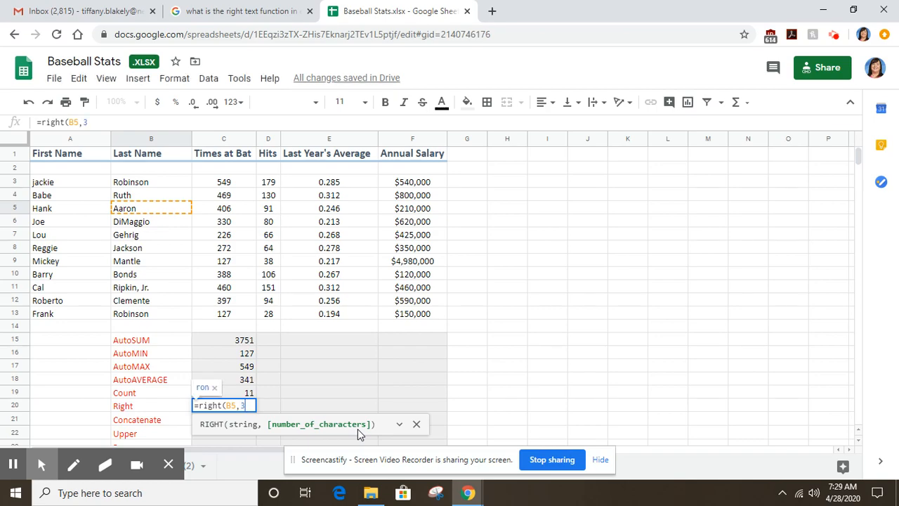
text())
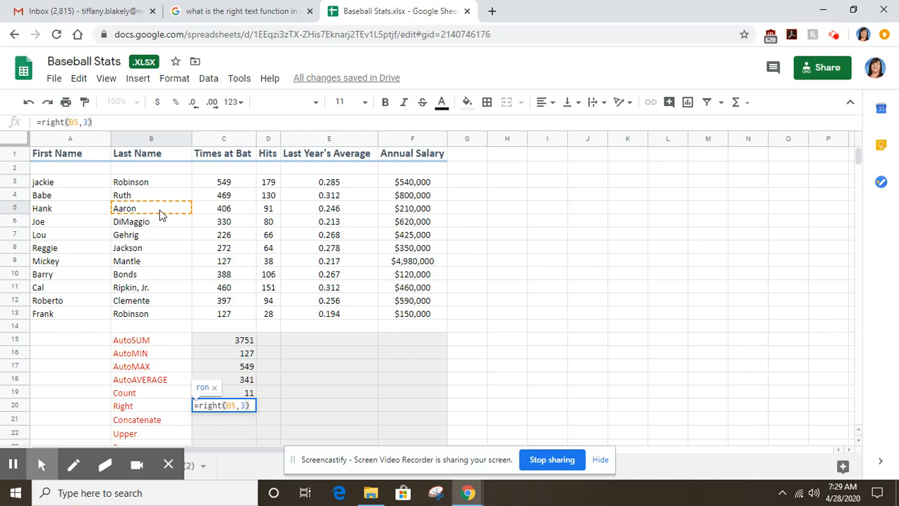
key(Return)
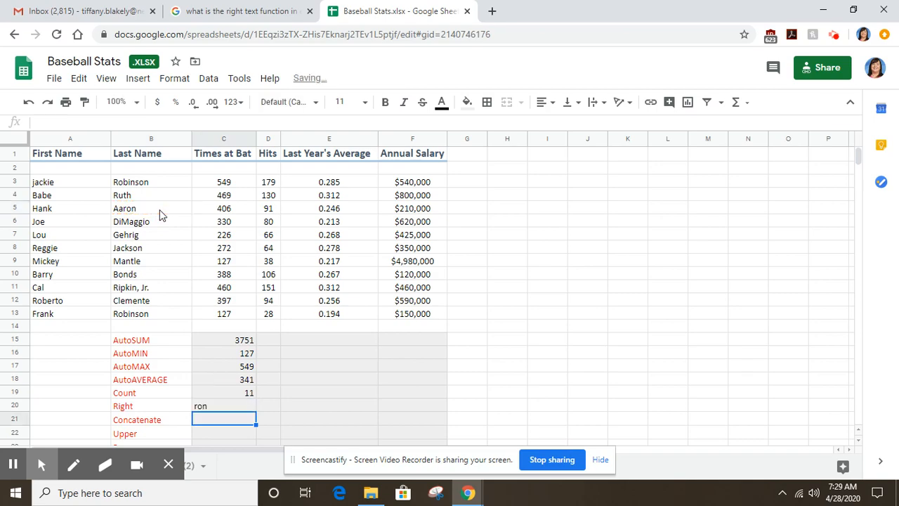
key(Up)
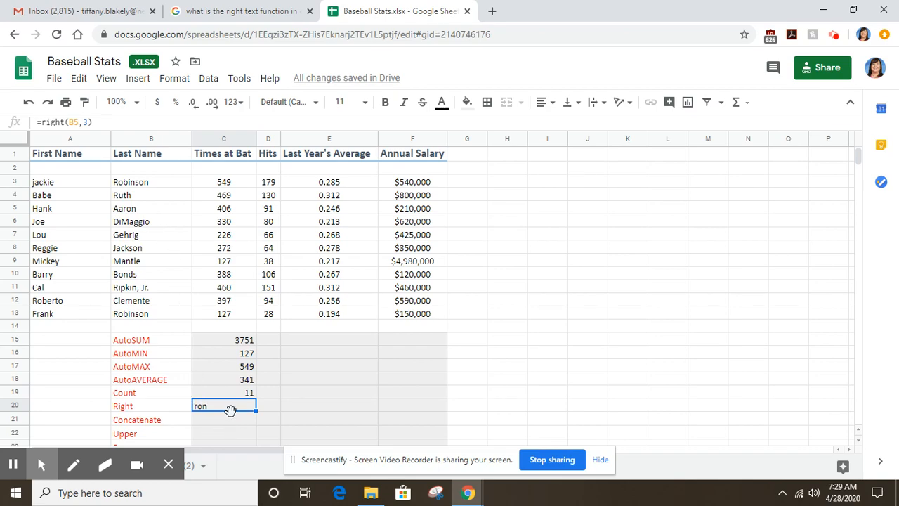
Try =left(A12,3) in E20 to extract the first three characters of the first name in A12, and clear the cell
click(300, 410)
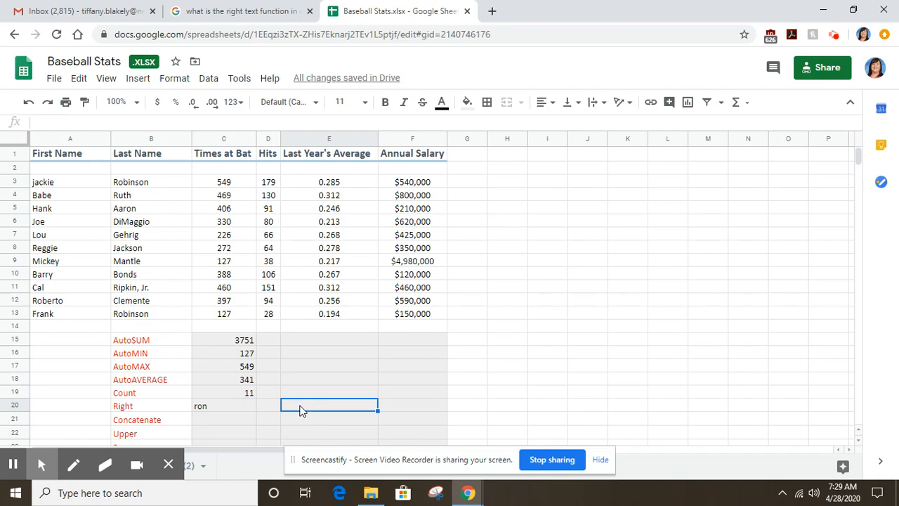
text(=left)
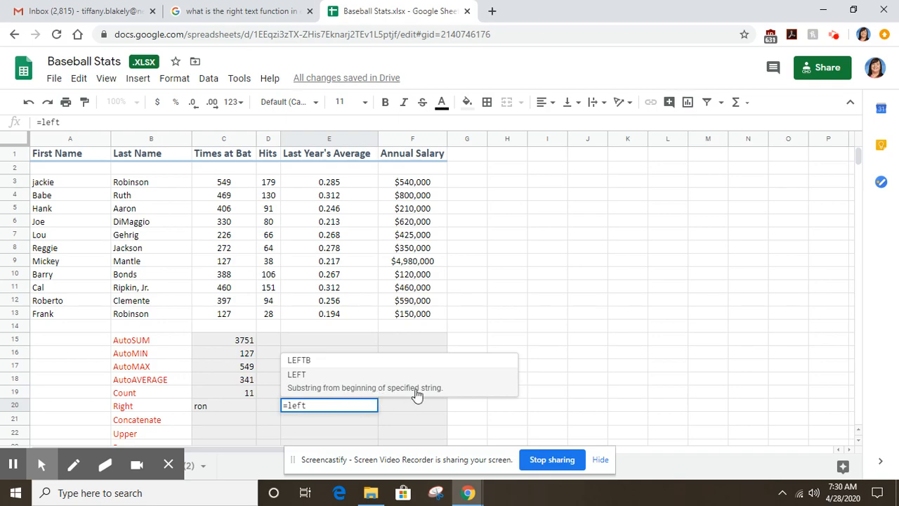
text(()
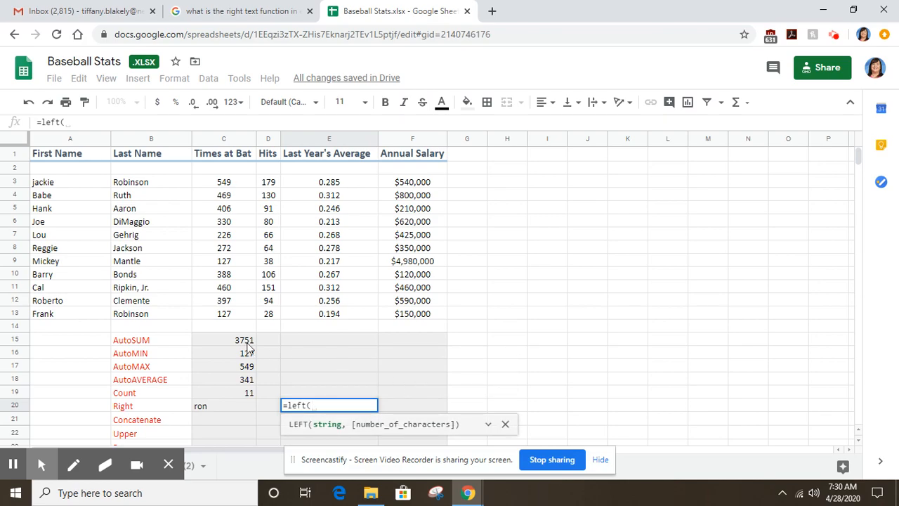
click(55, 302)
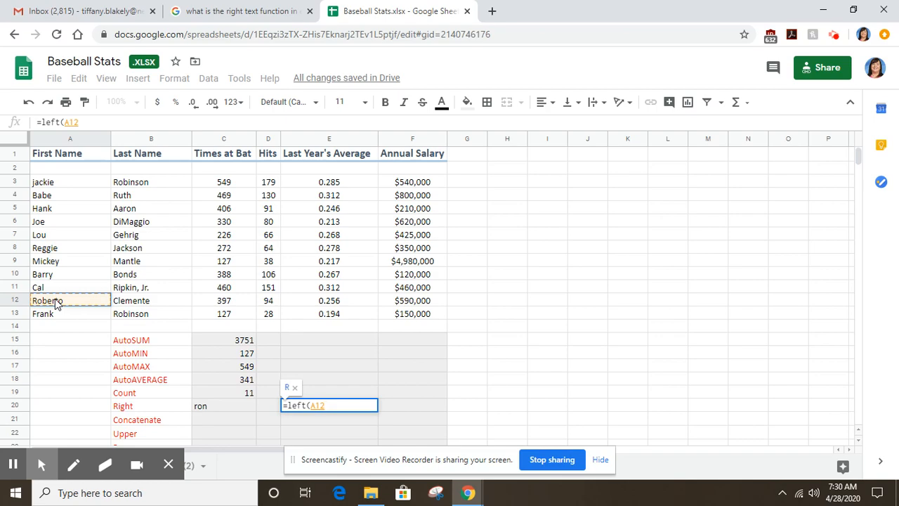
text(,)
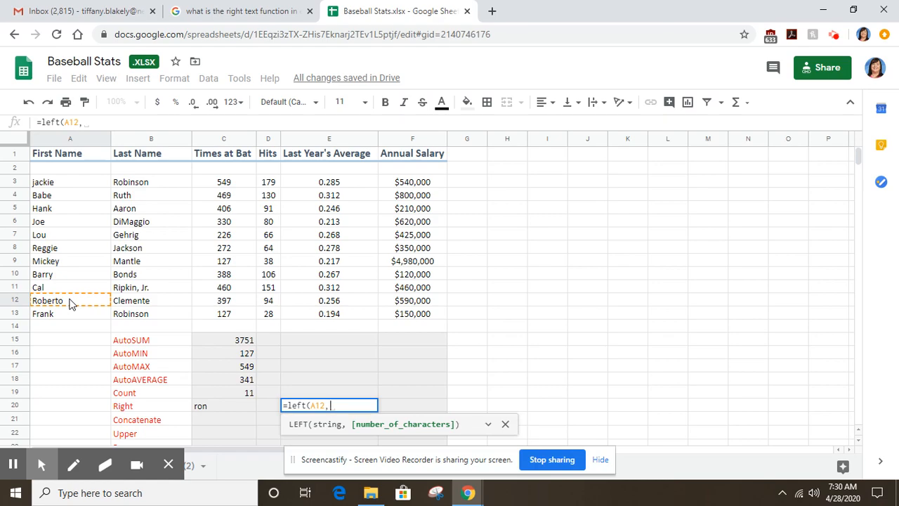
text(3)
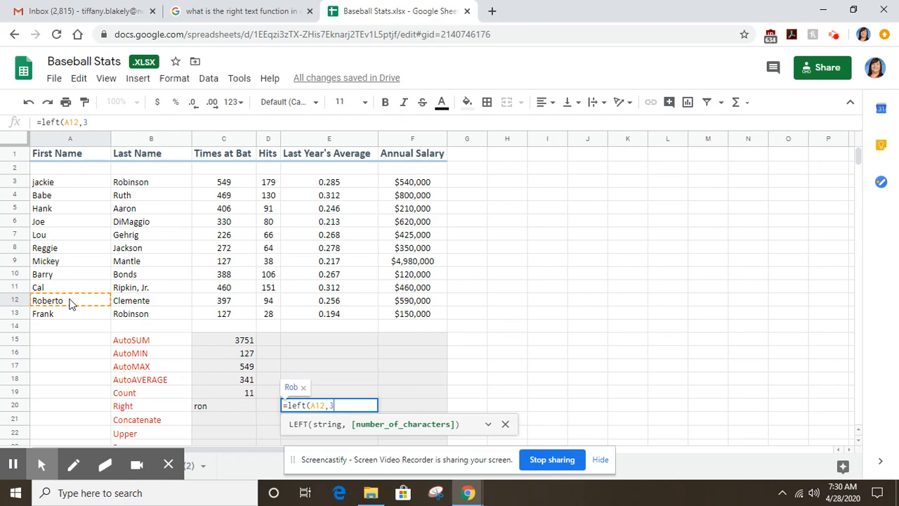
text())
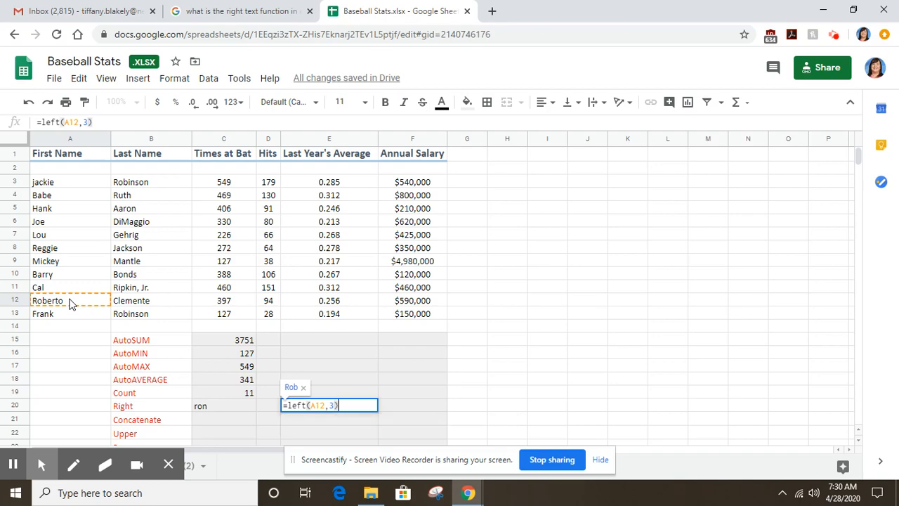
key(Return)
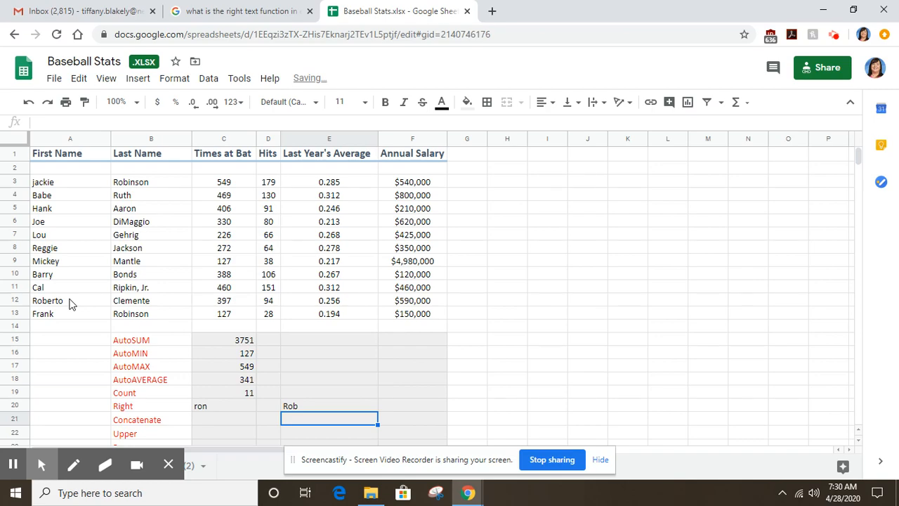
key(Up)
key(Delete)
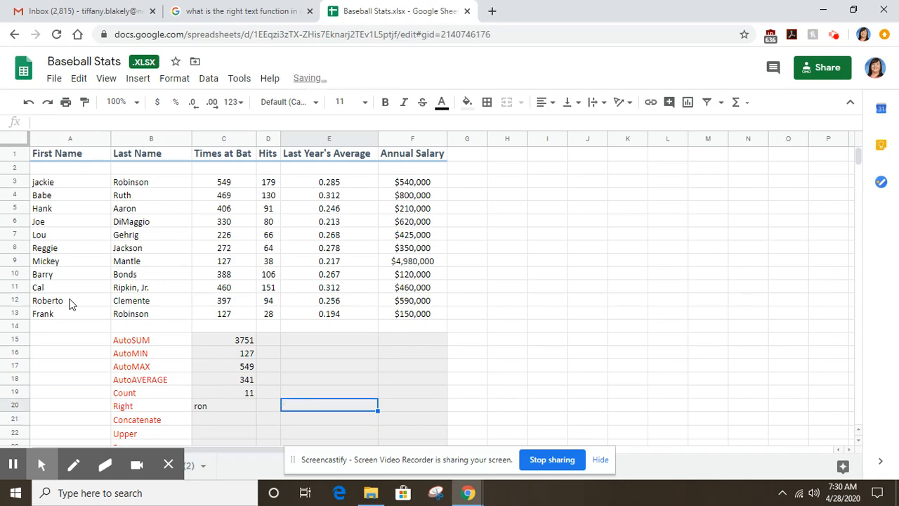
Enter =concatenate(B9,F9) in C21 to join the last name in B9 with the annual salary in F9
click(215, 422)
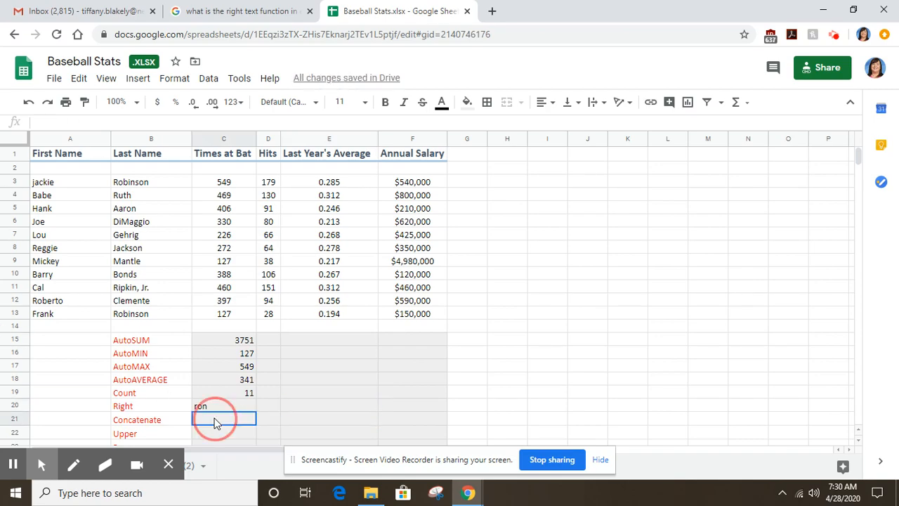
scroll(536, 345, down, 1)
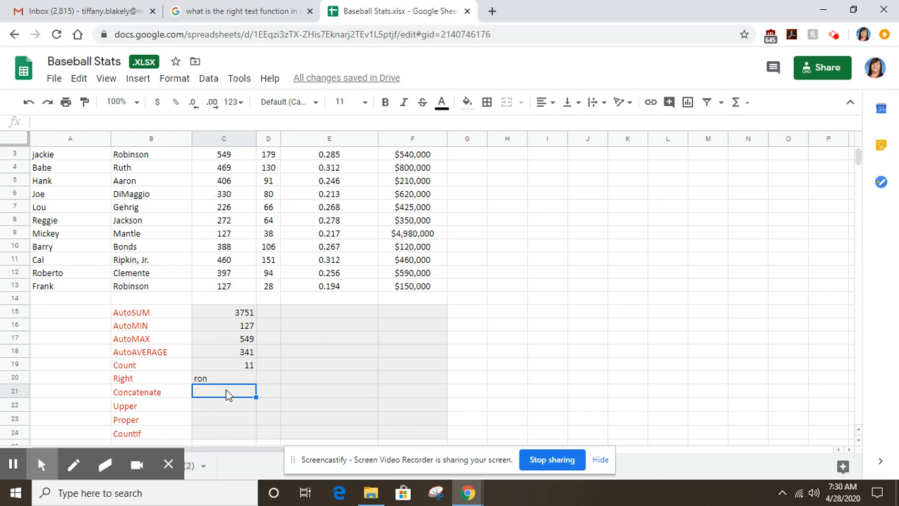
text(=)
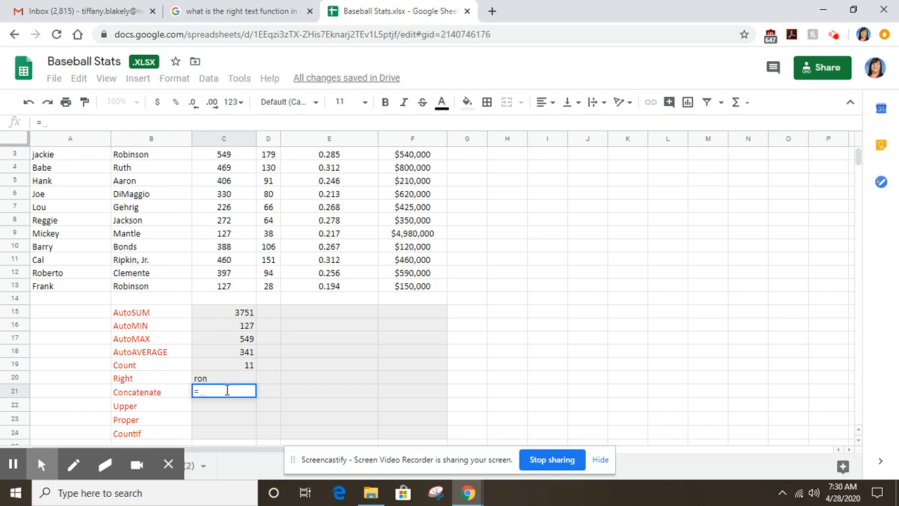
text(concaten)
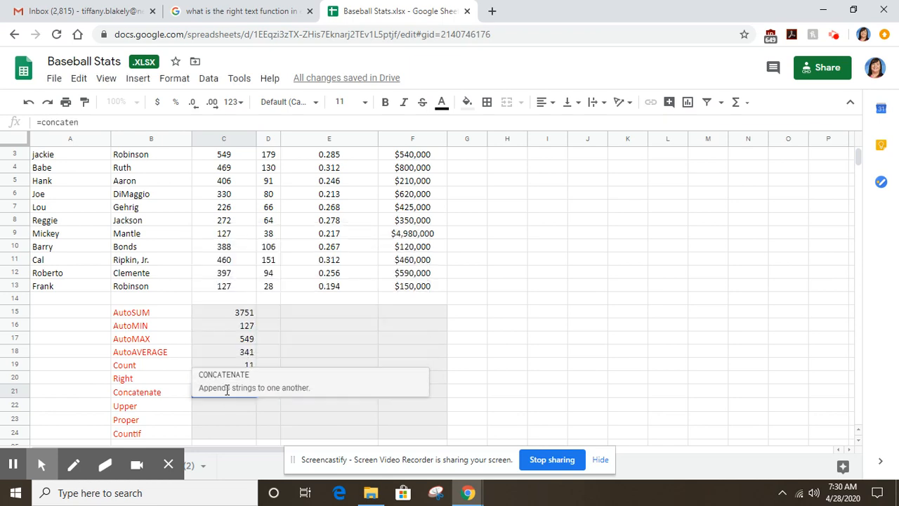
text(ate)
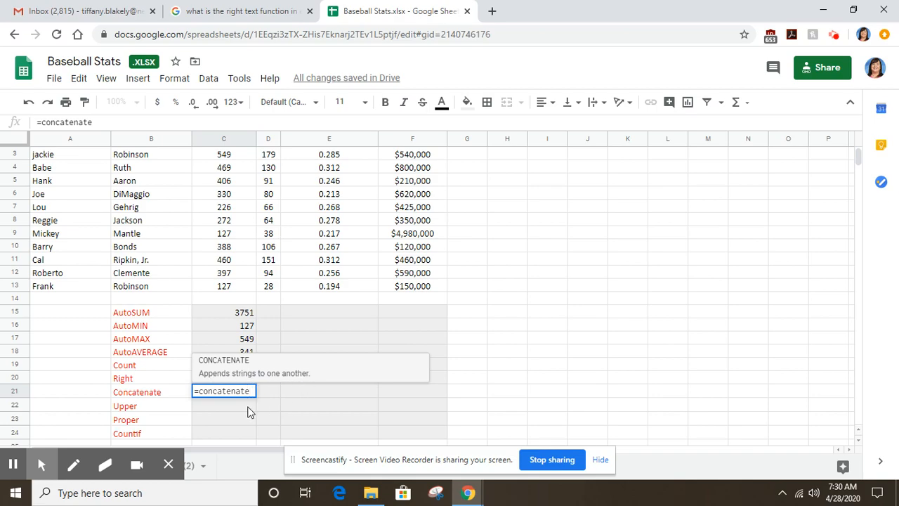
text(()
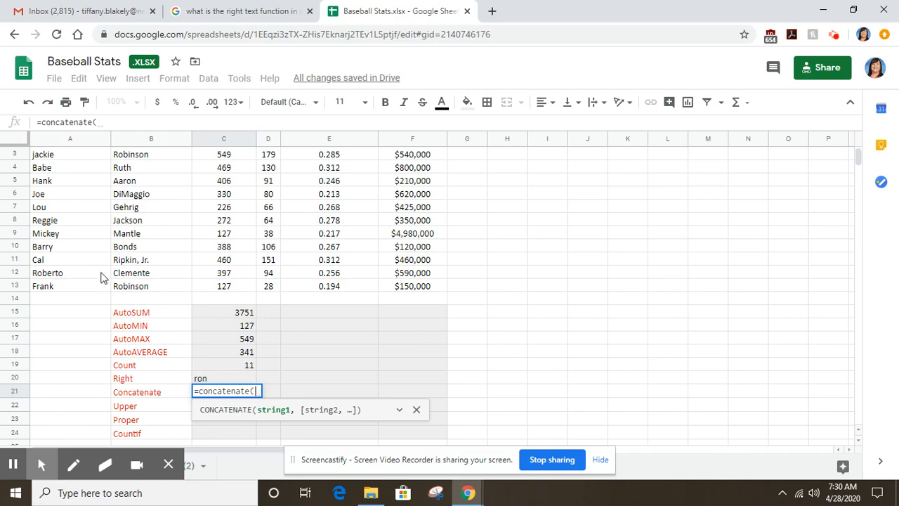
click(130, 238)
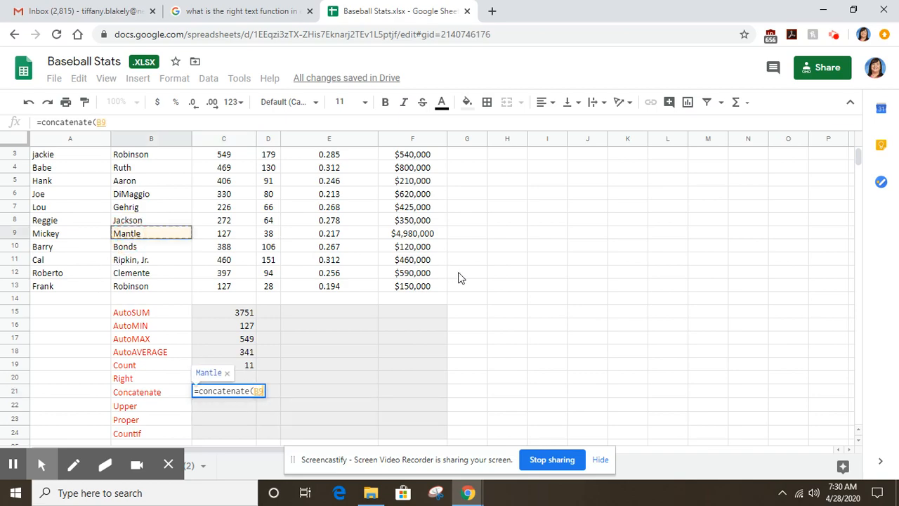
scroll(458, 274, up, 1)
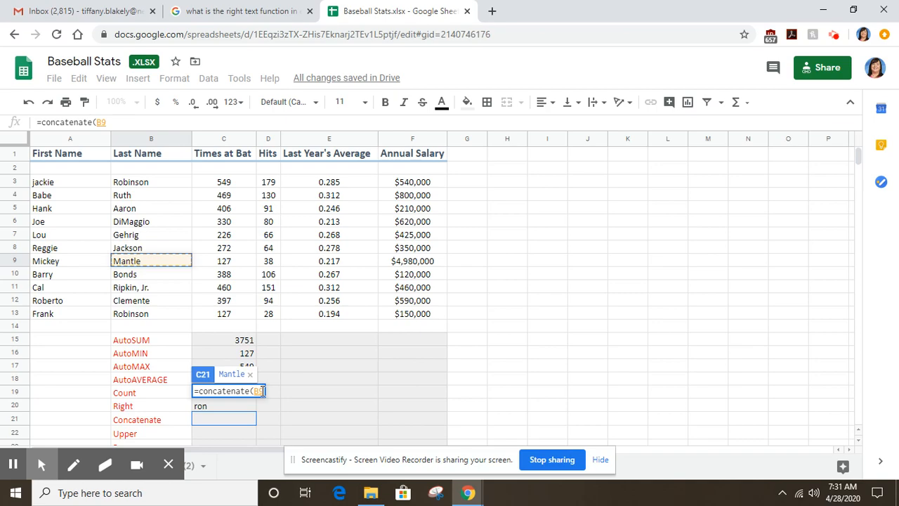
text(,)
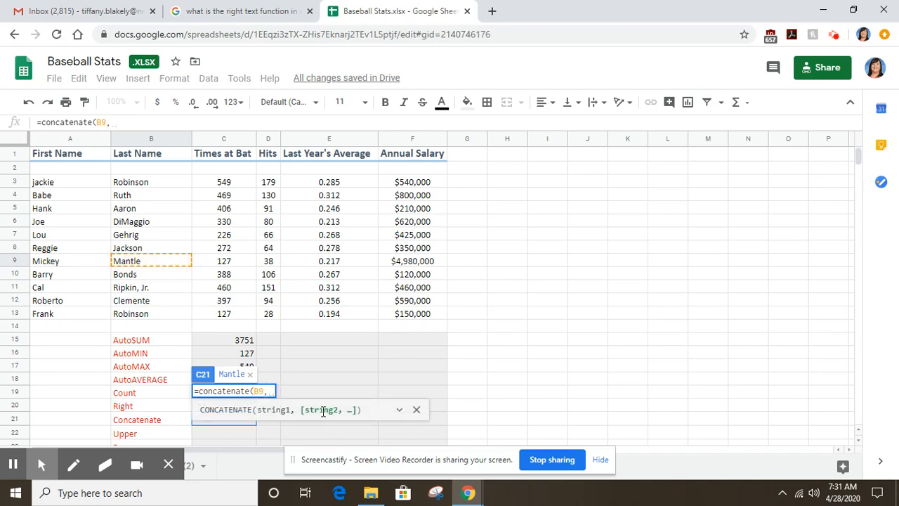
click(420, 261)
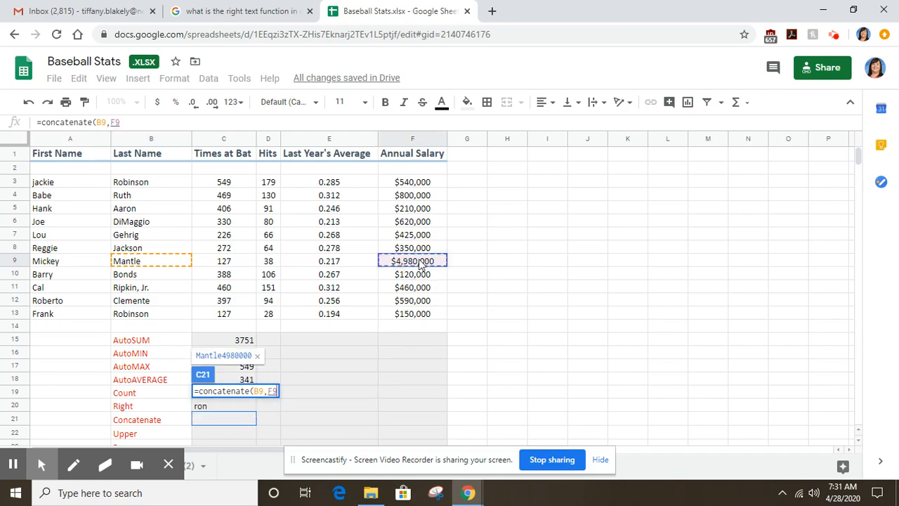
text())
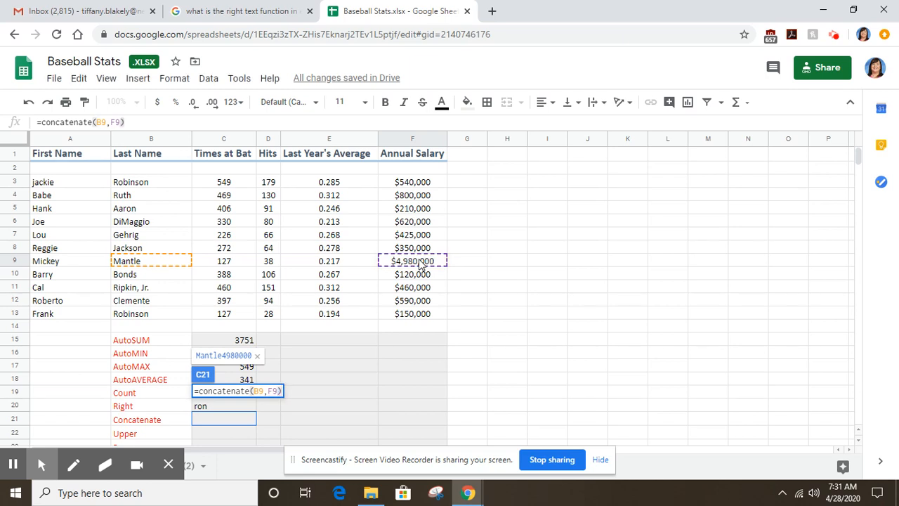
key(Return)
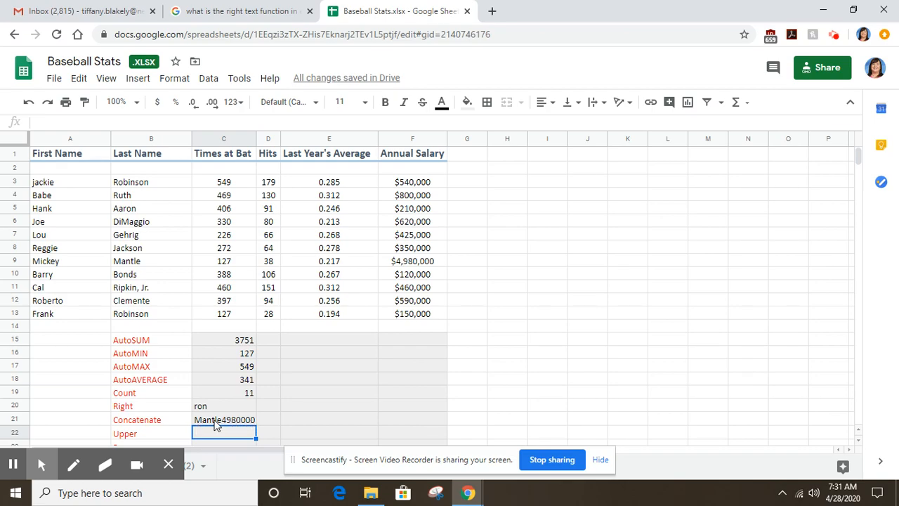
Add a space separator between the last name and salary in C21, making the formula =concatenate(B9," ",F9)
click(216, 422)
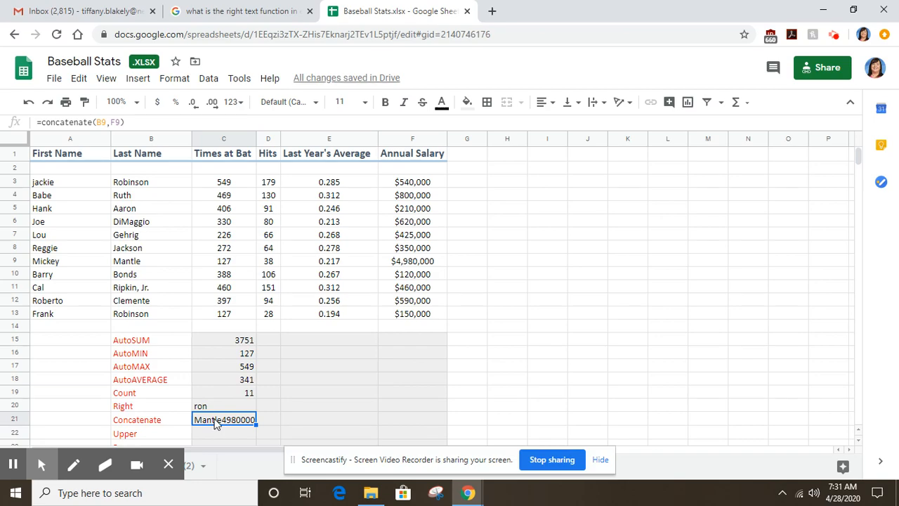
click(109, 122)
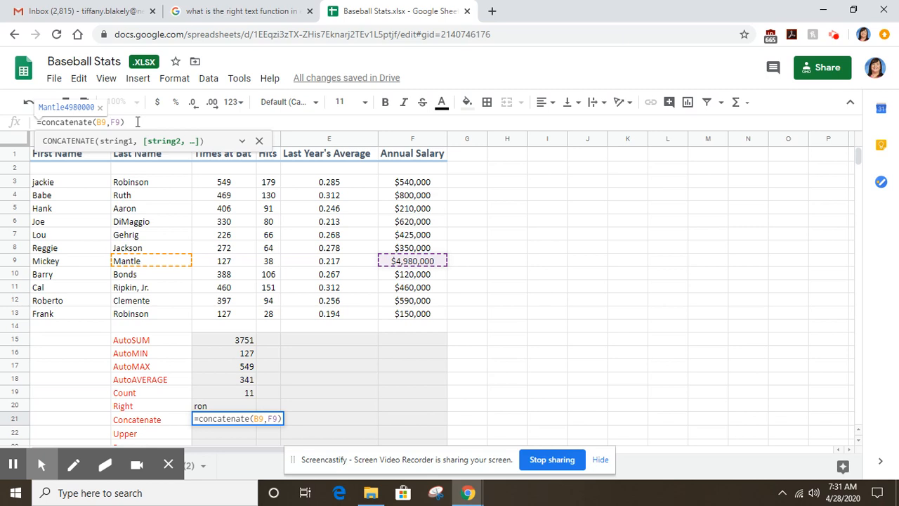
text(")
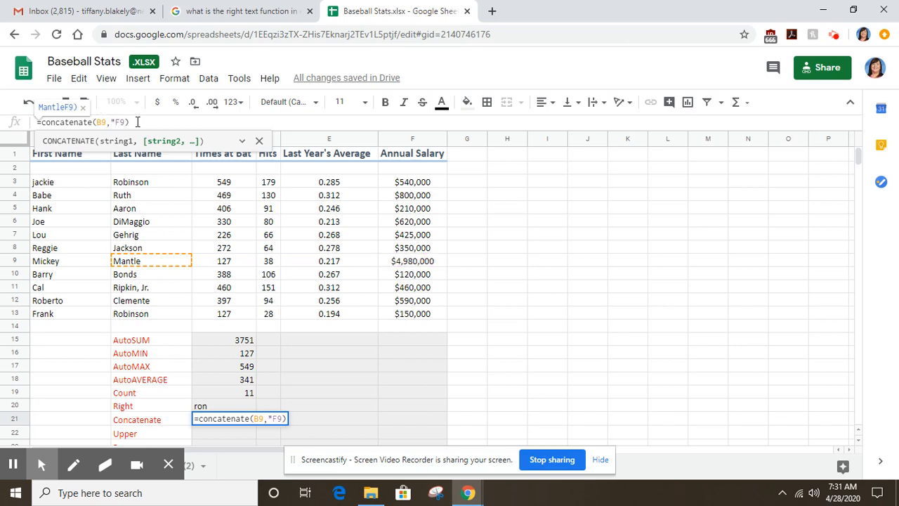
text( ")
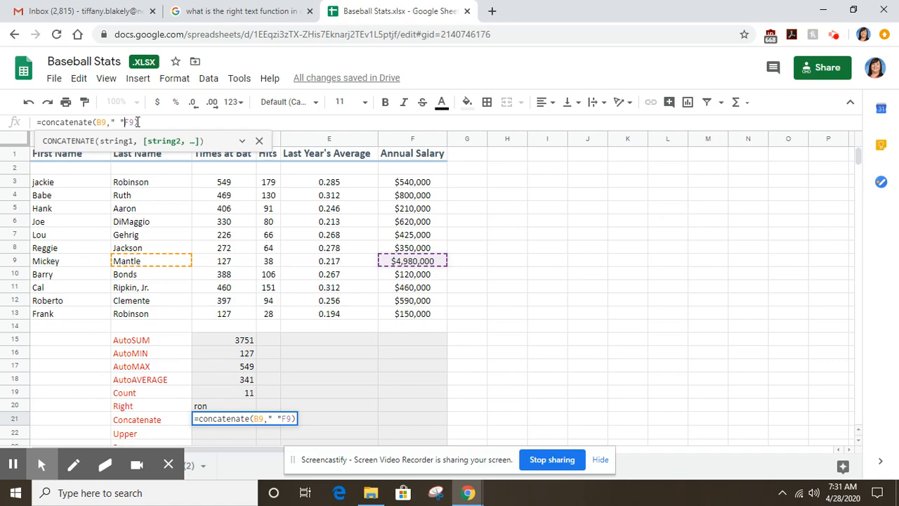
text(,)
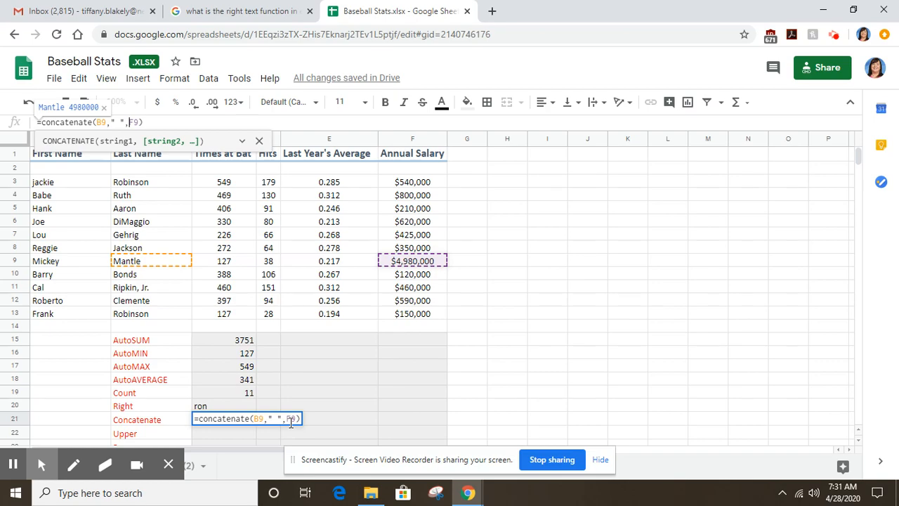
key(Return)
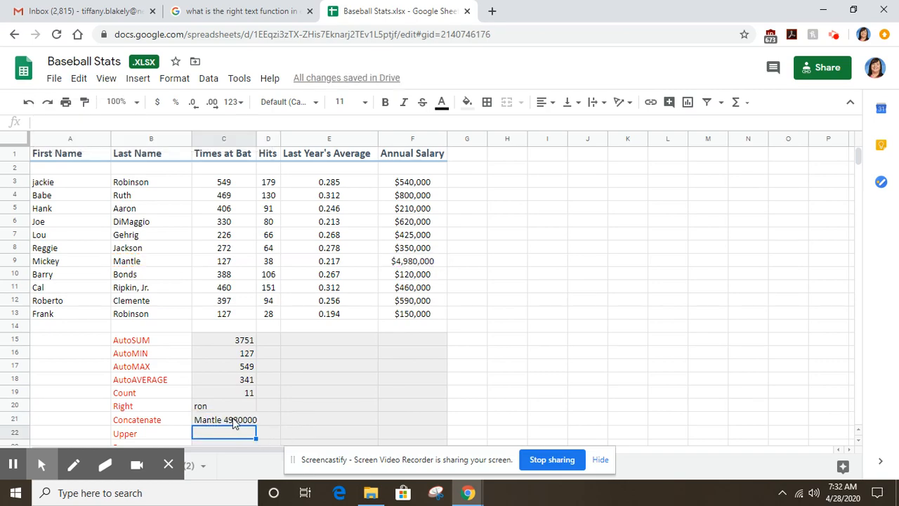
Add a hyphen after the space in the C21 formula, making it =concatenate(B9," ","-",F9)
click(234, 422)
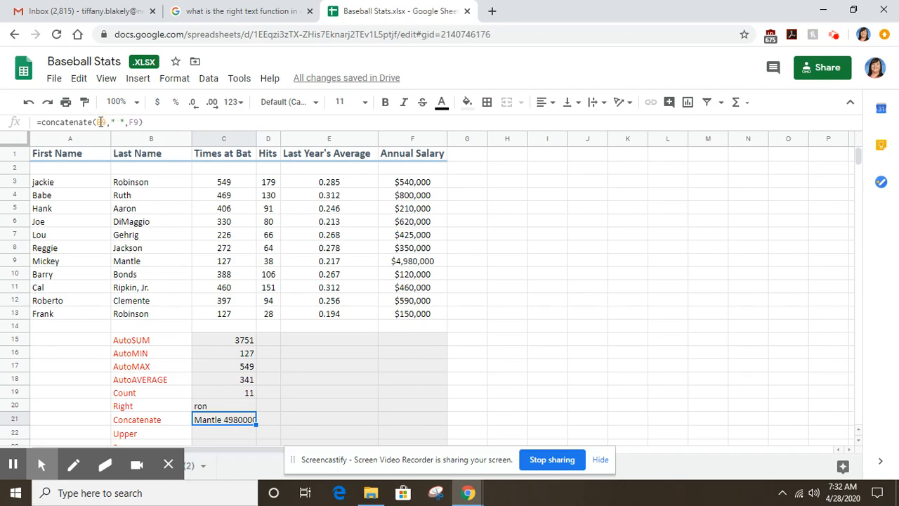
click(115, 122)
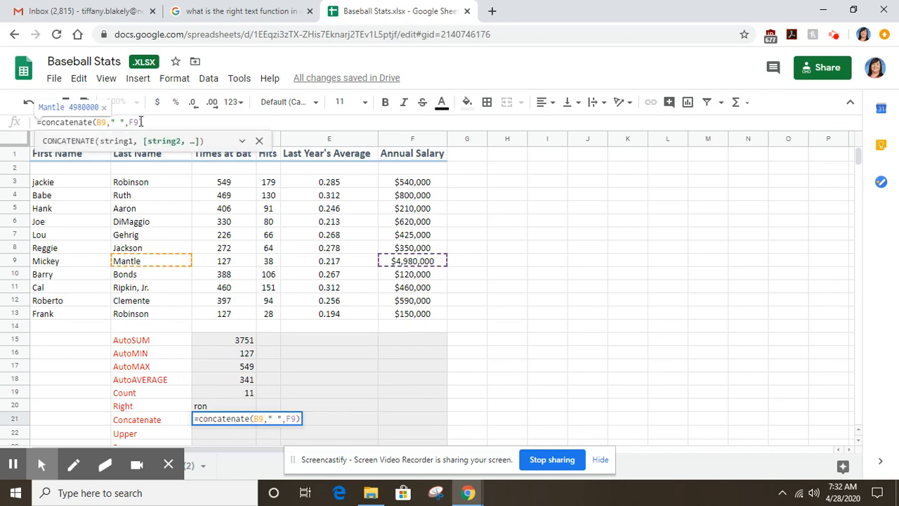
key(Right)
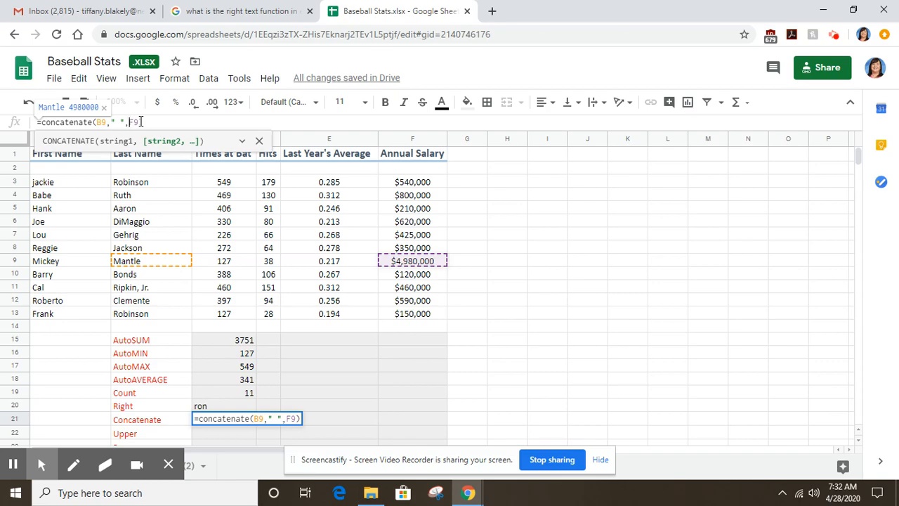
text(")
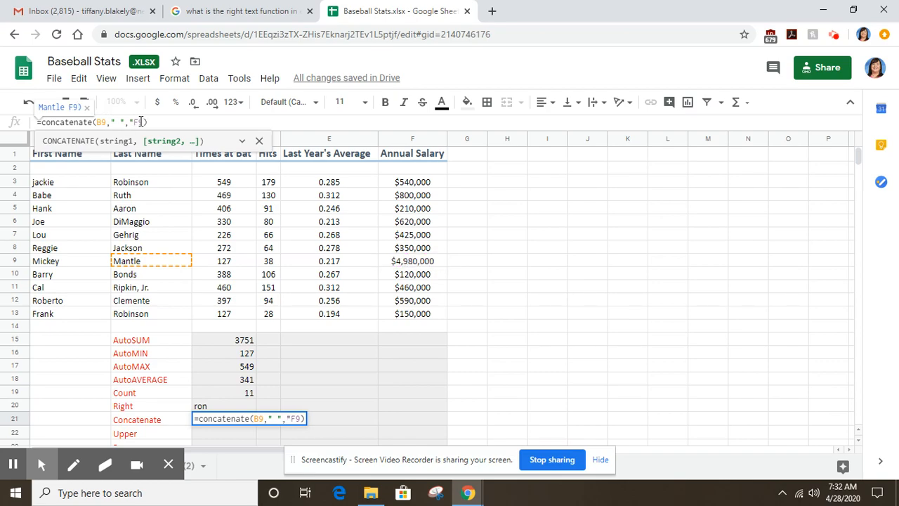
text(-)
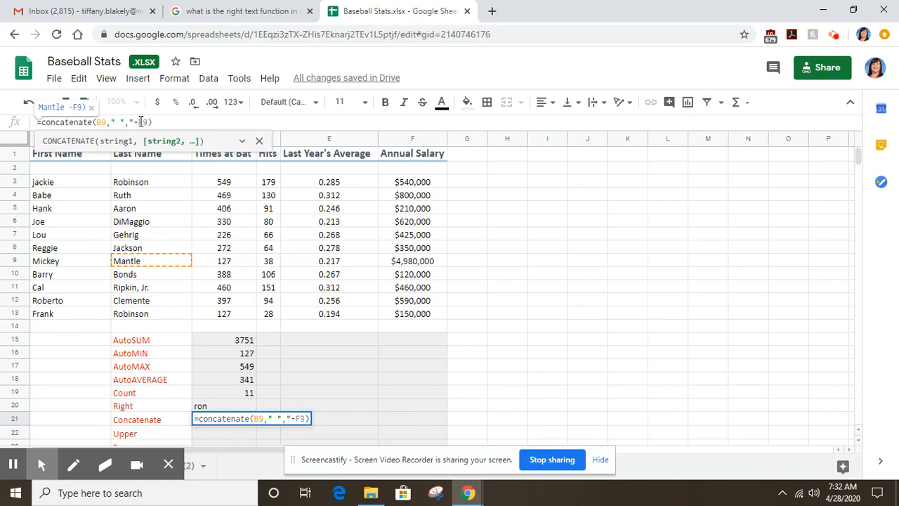
text(")
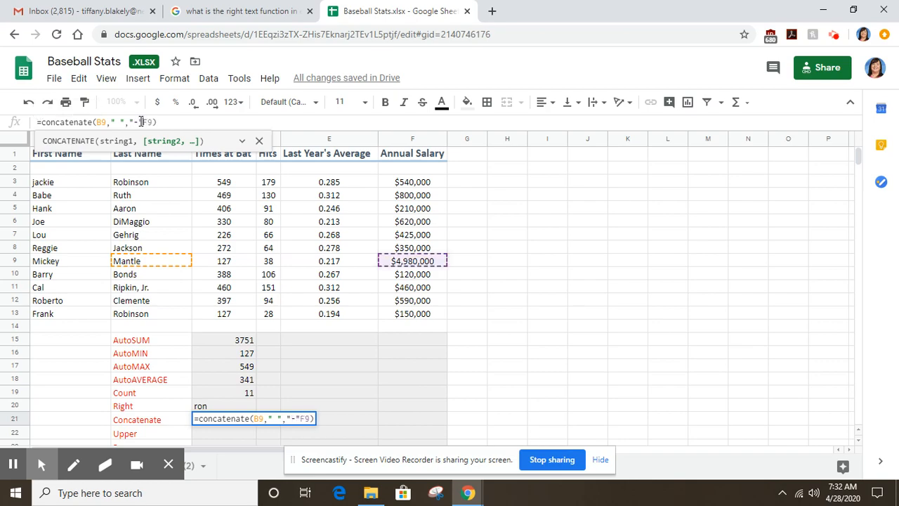
text(,)
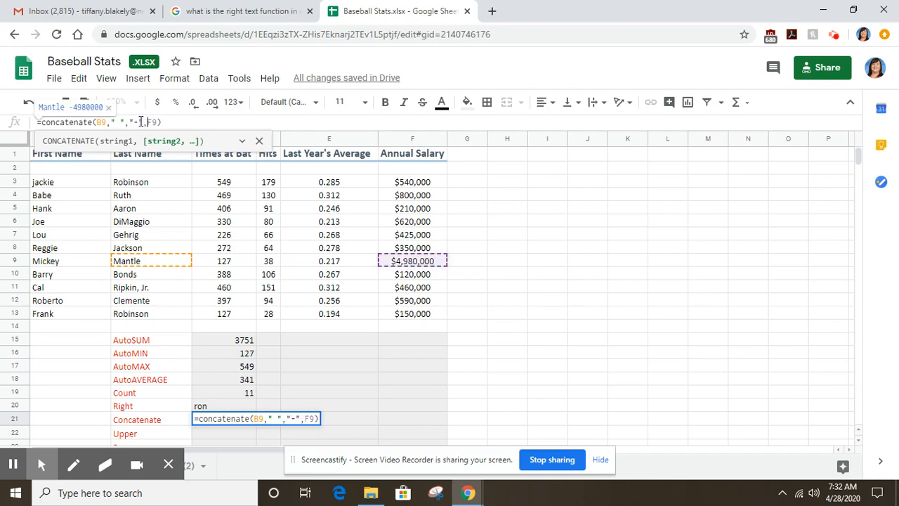
key(Return)
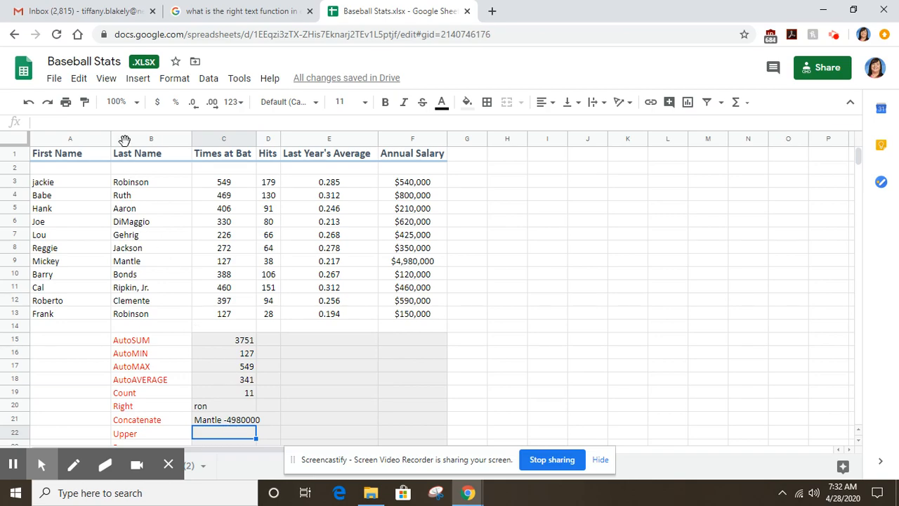
Add a second space after the hyphen in C21, making the formula =concatenate(B9," ","-"," ",F9)
click(217, 419)
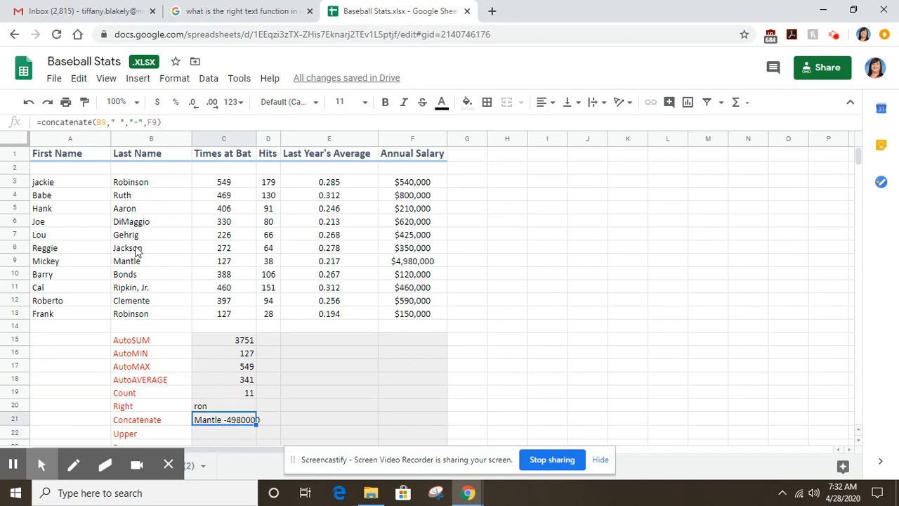
click(83, 123)
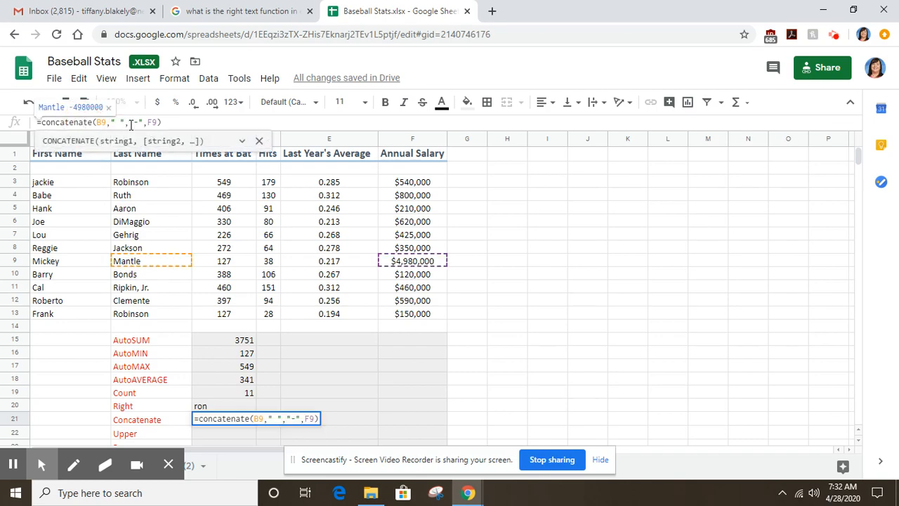
click(148, 122)
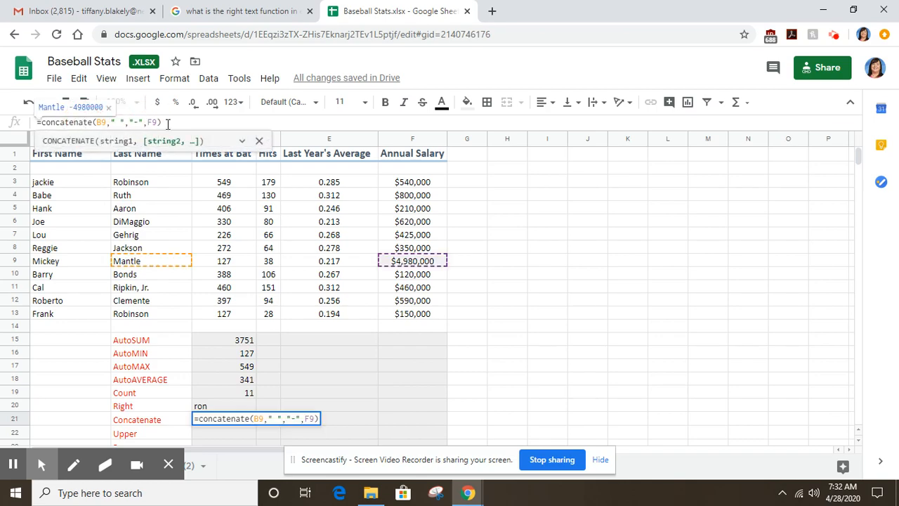
text(" )
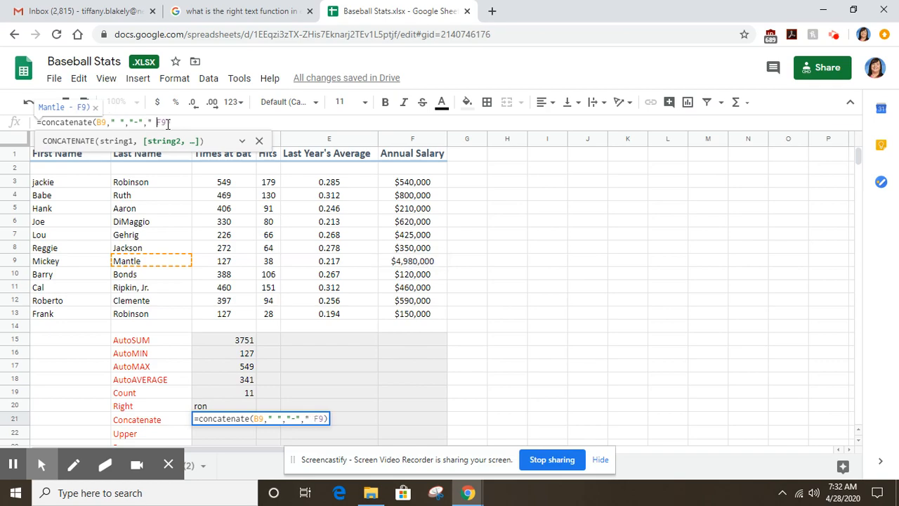
text(")
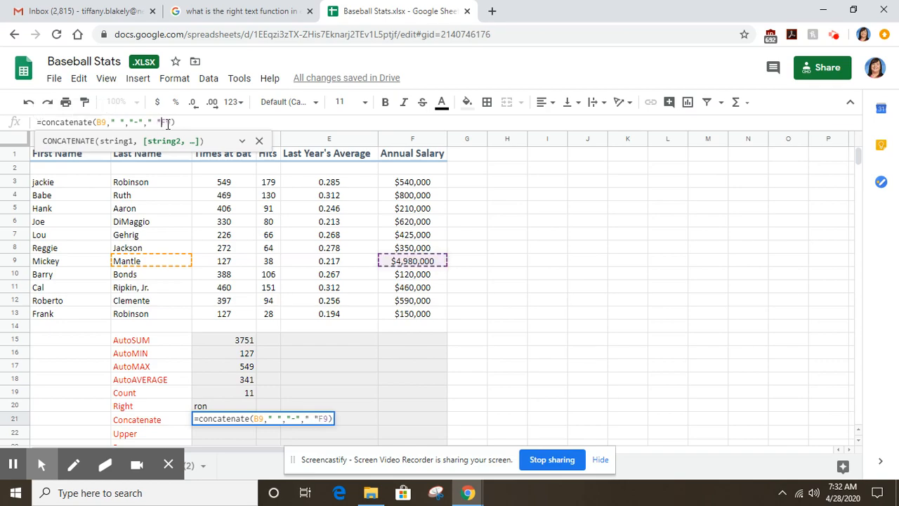
text(,)
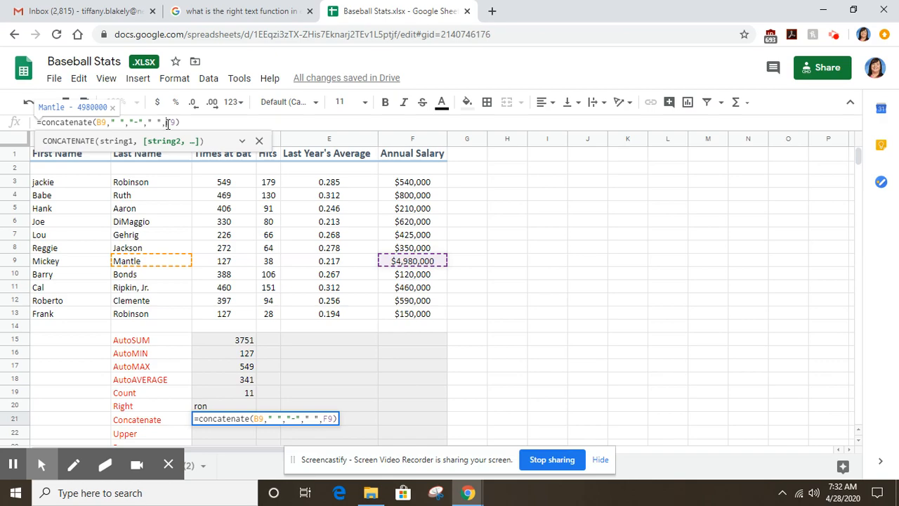
key(Return)
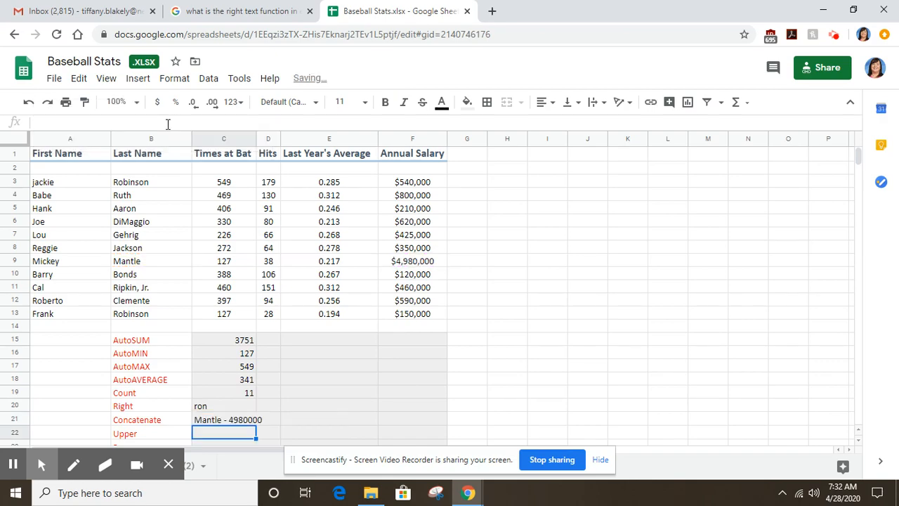
Enter =upper(A10) in C22 to convert the first name in A10 to uppercase
scroll(259, 357, down, 1)
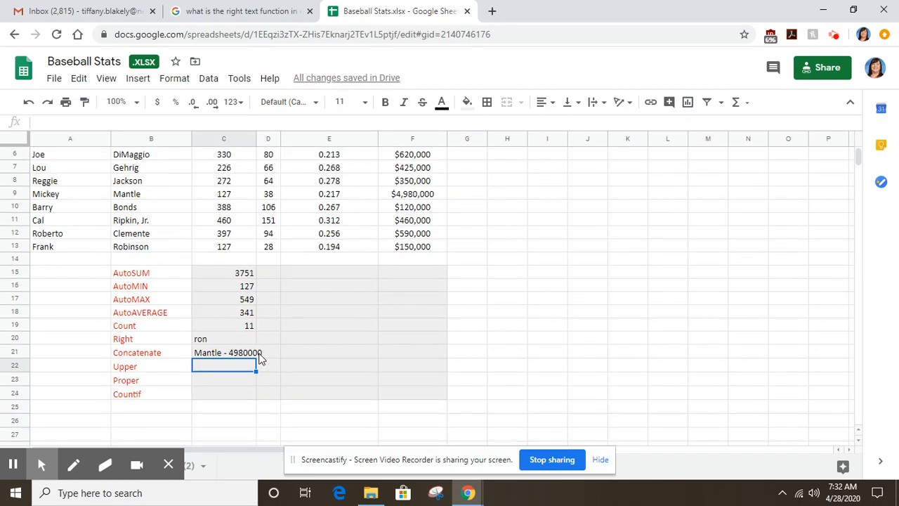
click(206, 373)
text(=)
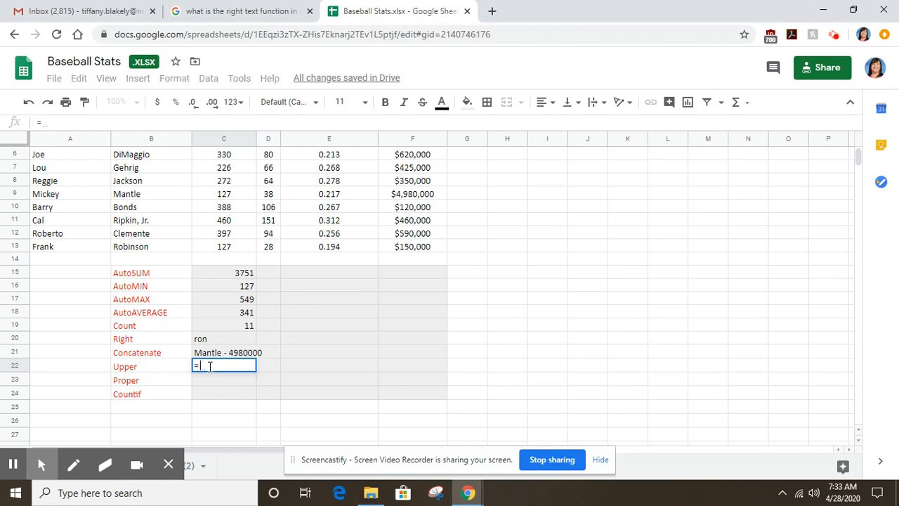
click(50, 212)
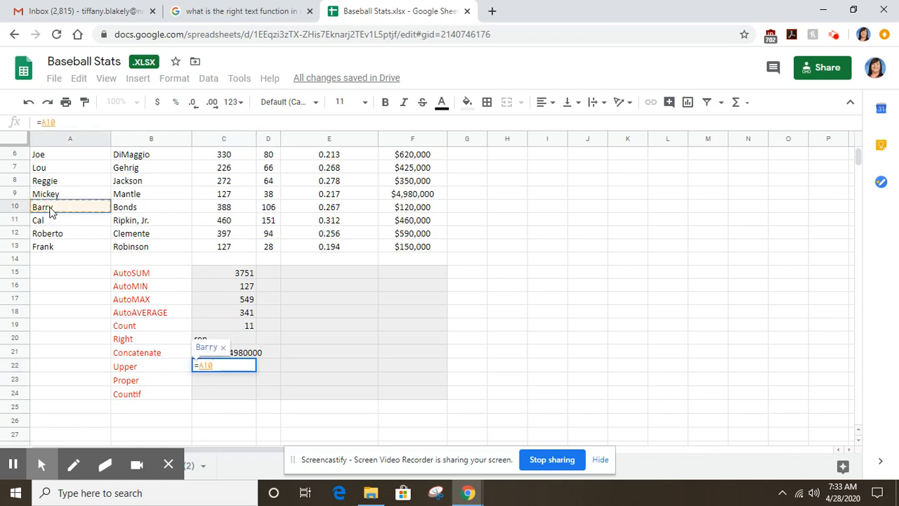
key(BackSpace)
key(BackSpace)
key(BackSpace)
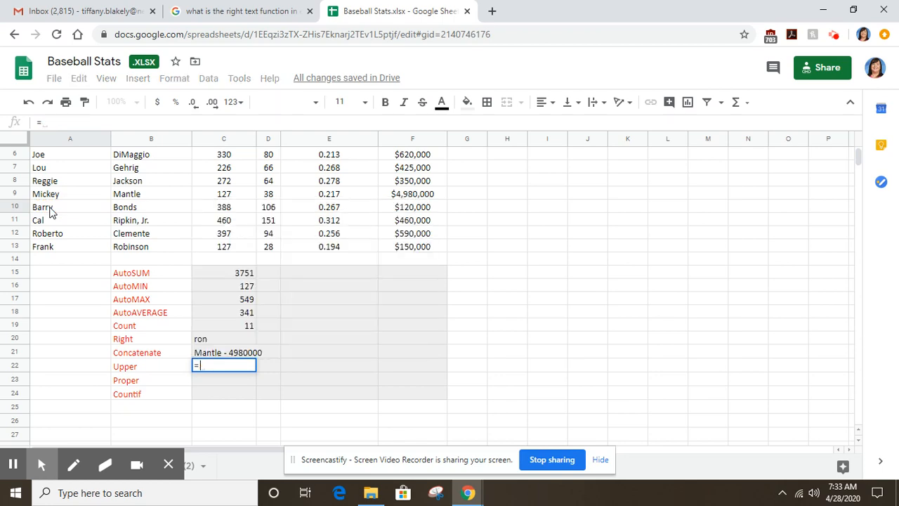
text(upper)
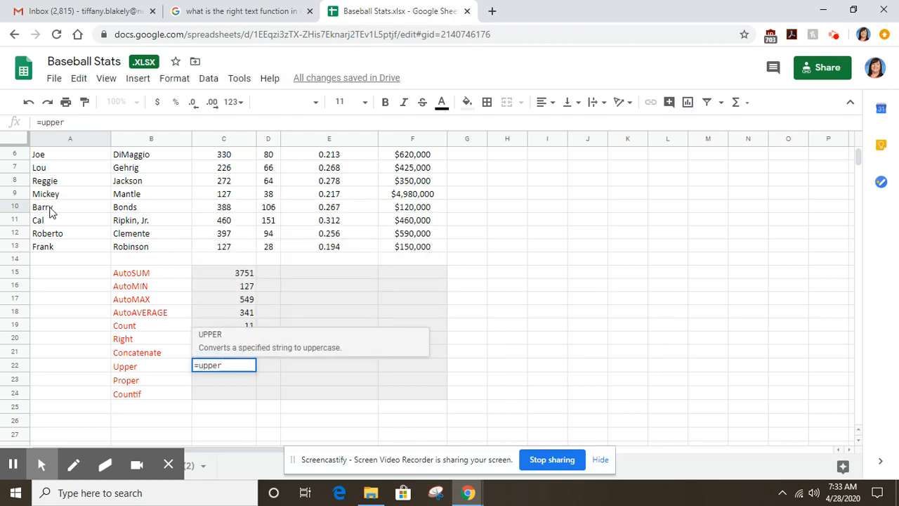
text(()
click(41, 209)
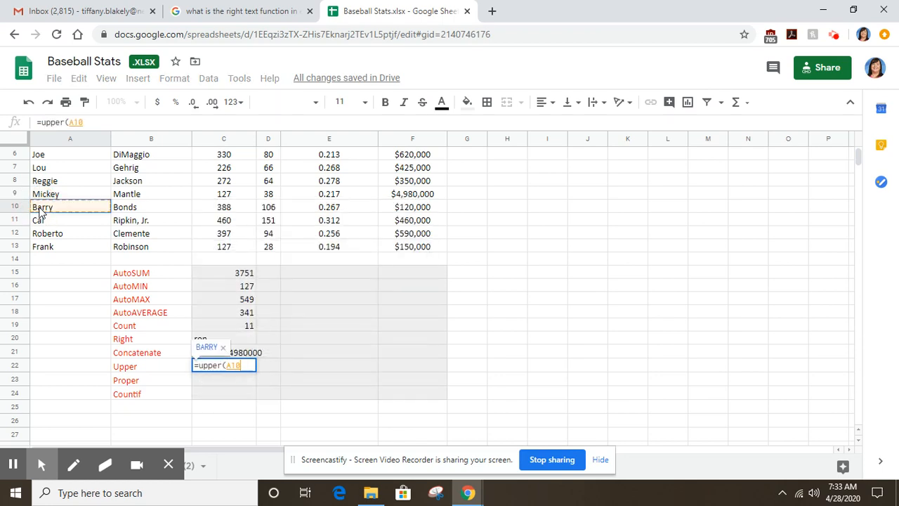
text())
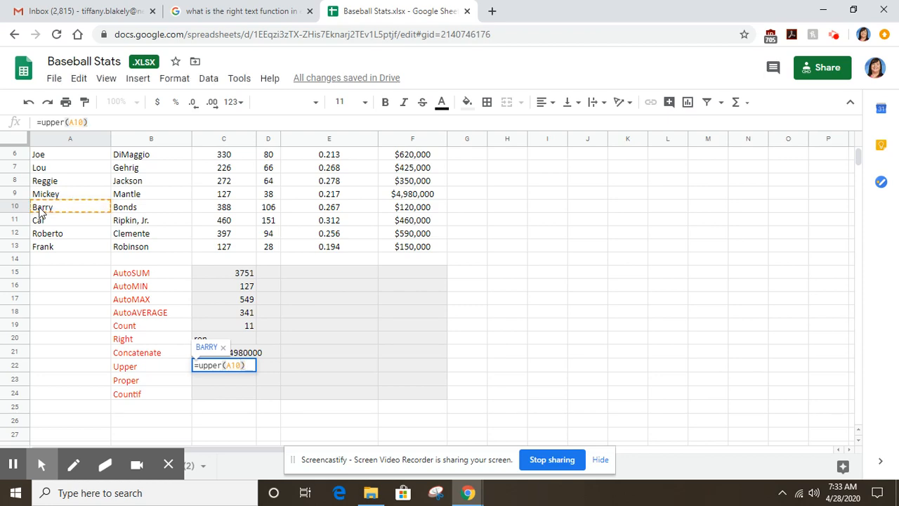
key(Return)
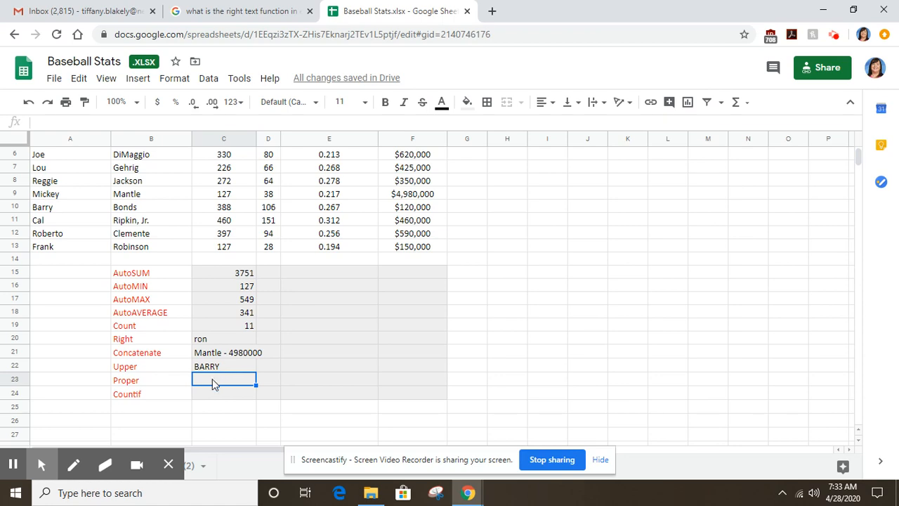
Enter =proper(A3) in C23 to capitalize the first letter of the first name in A3
click(138, 384)
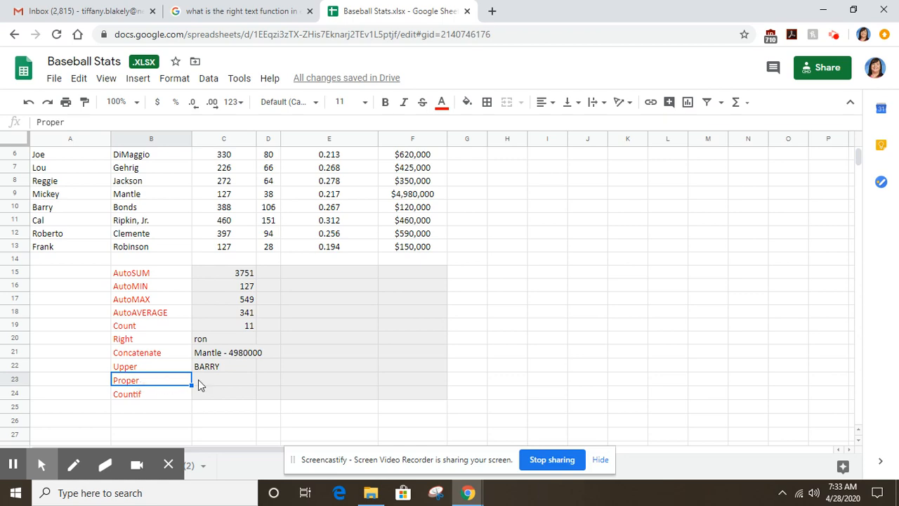
click(198, 380)
scroll(199, 379, up, 2)
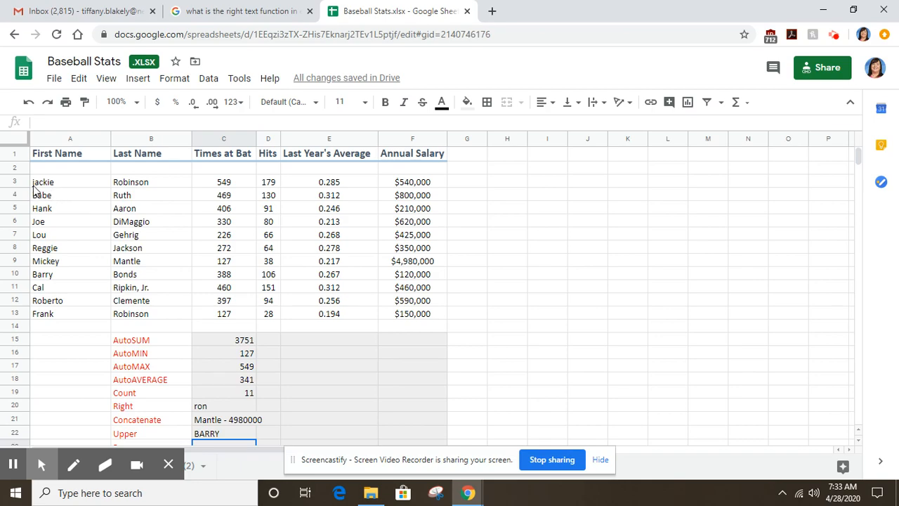
scroll(226, 368, down, 1)
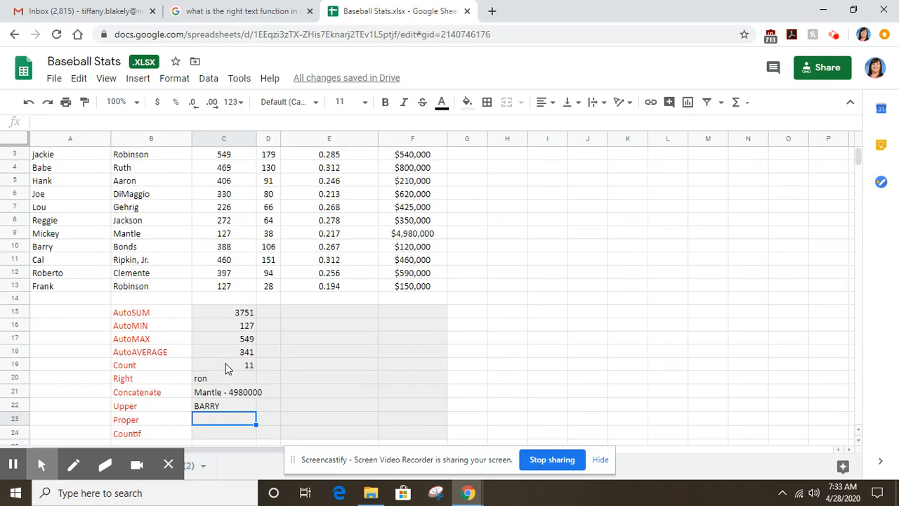
click(200, 419)
text(=)
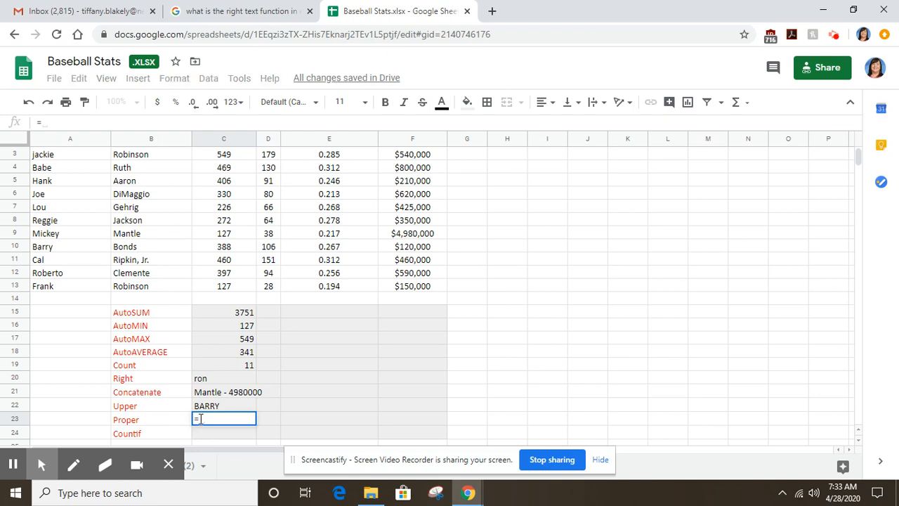
text(proper()
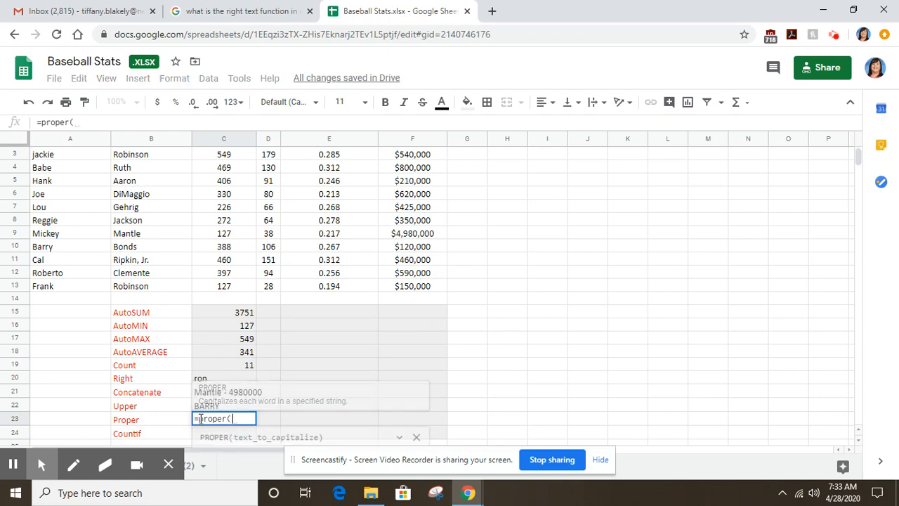
click(63, 156)
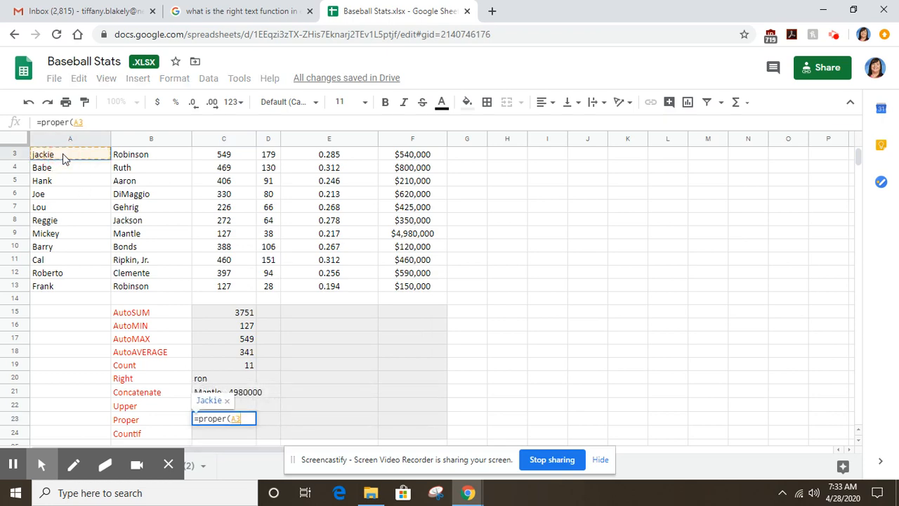
key(Return)
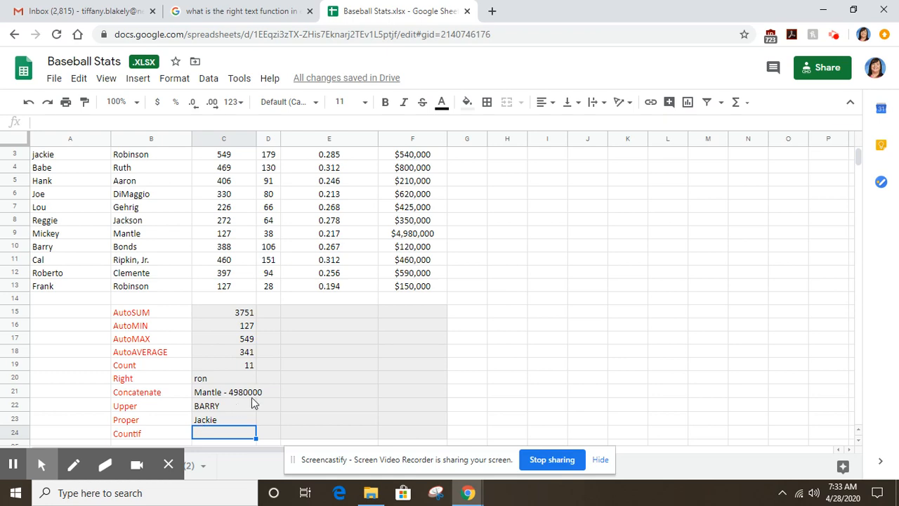
Start a COUNTIF formula in C24 with the annual salaries in F3:F13 as its range
scroll(251, 399, down, 1)
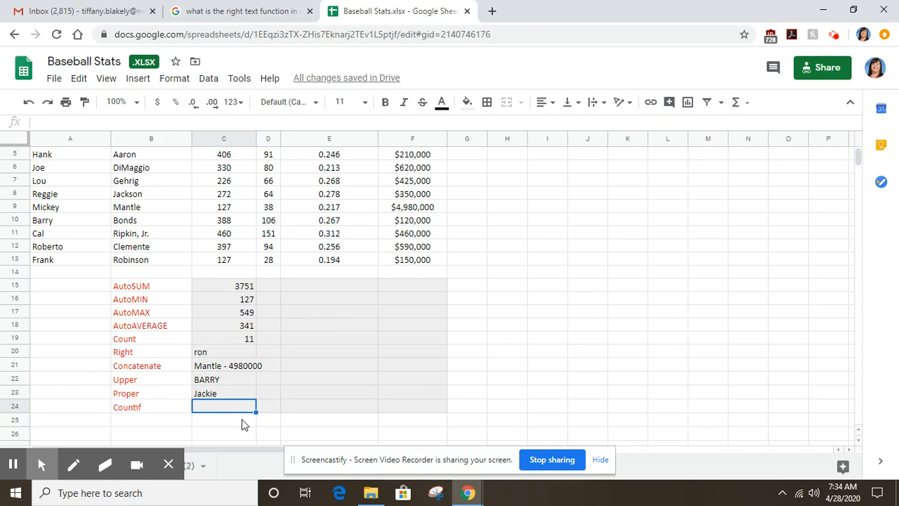
scroll(373, 331, up, 2)
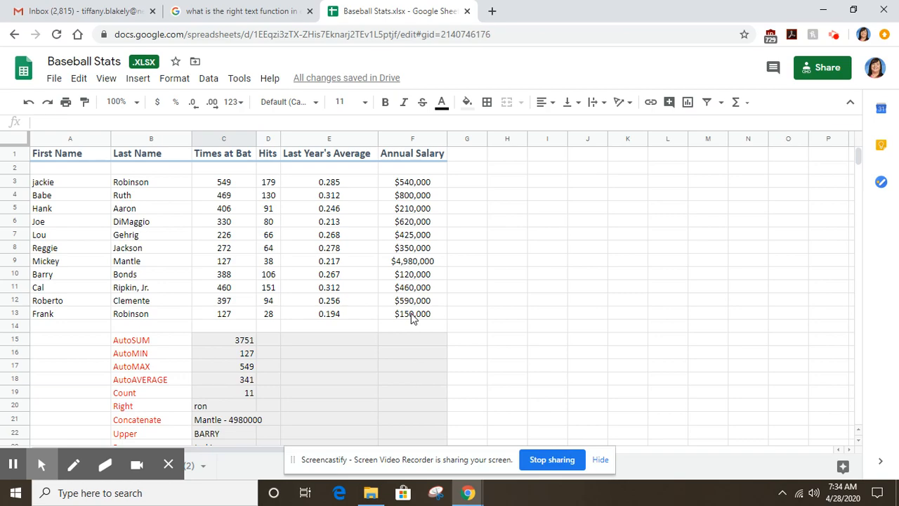
scroll(412, 318, down, 1)
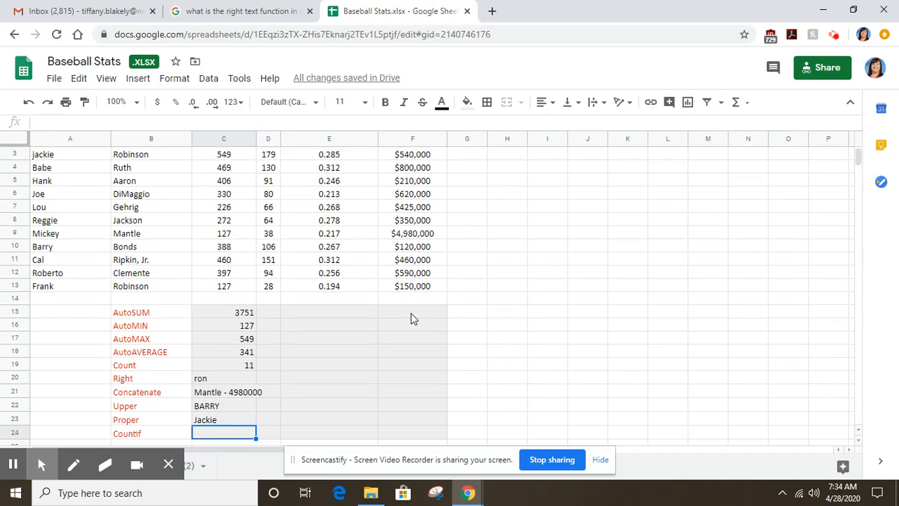
scroll(413, 318, down, 1)
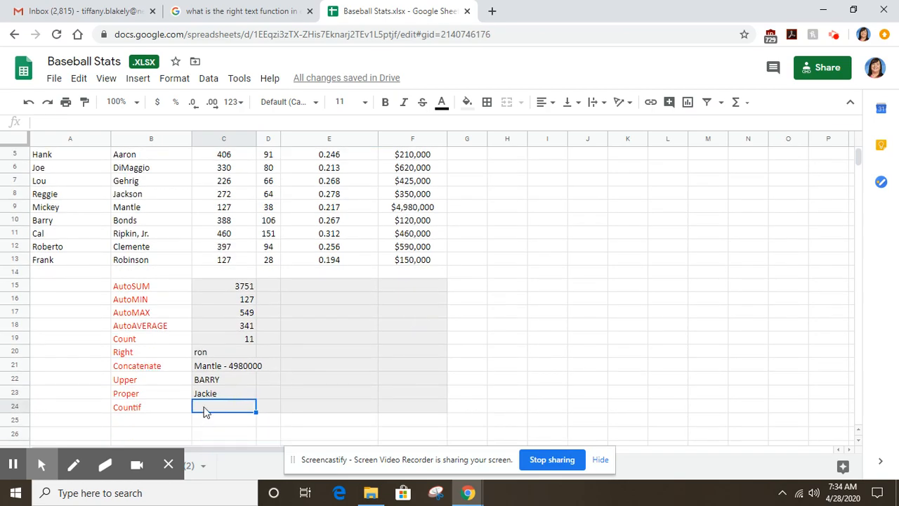
text(=)
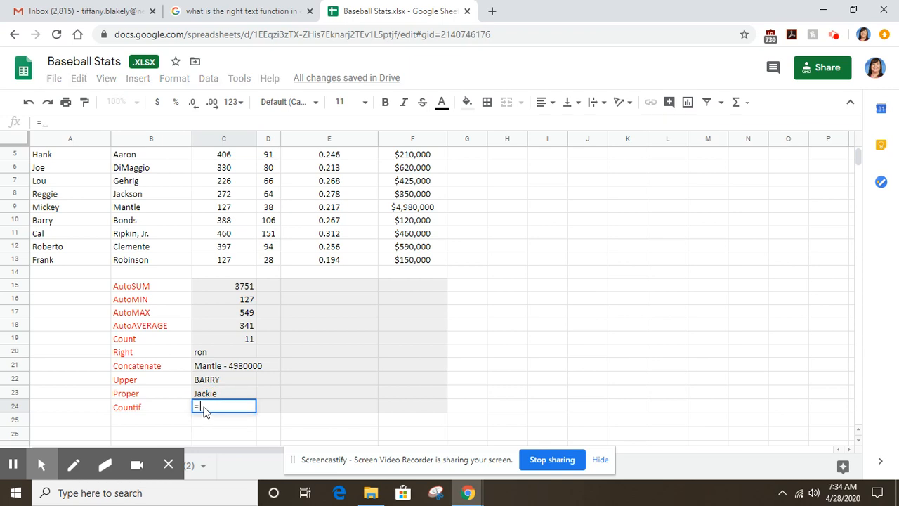
text(countif)
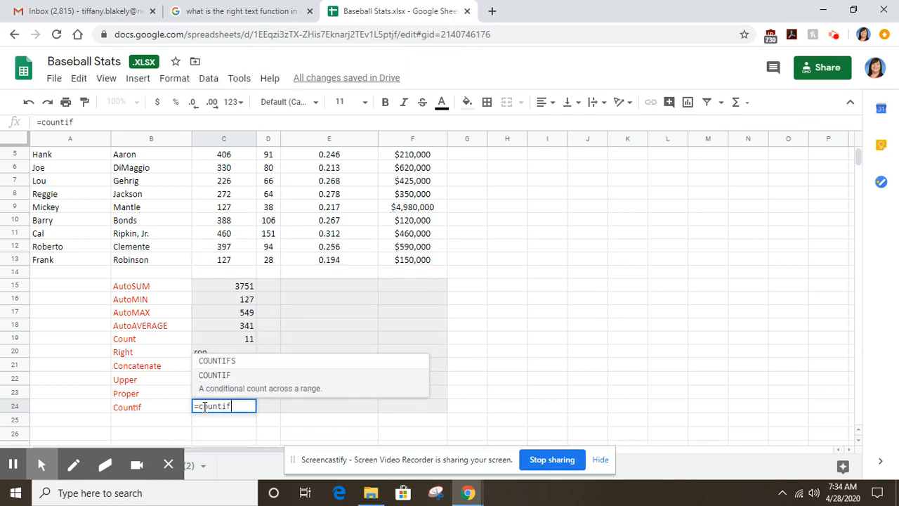
text(()
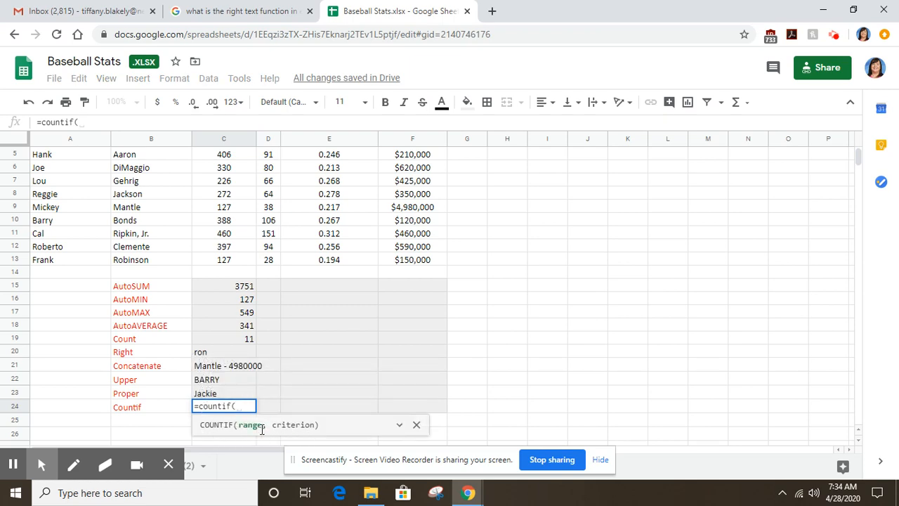
scroll(262, 428, up, 2)
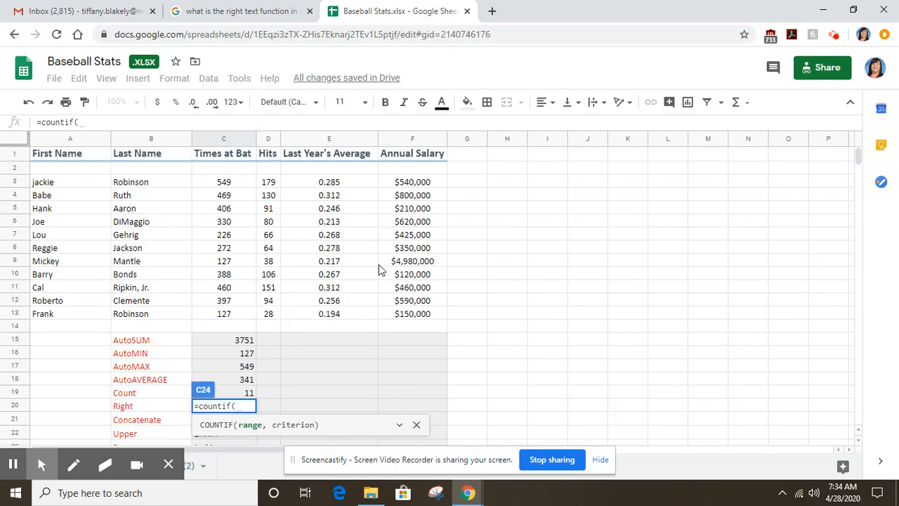
drag(416, 182, 417, 314)
scroll(491, 335, down, 3)
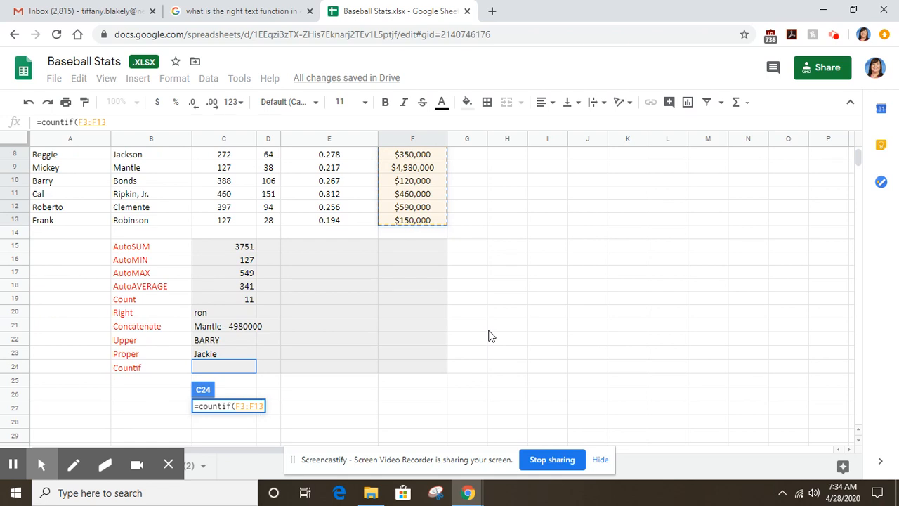
Complete the C24 formula with an exact criterion of 800000, making it =countif(F3:F13,800000)
text(,)
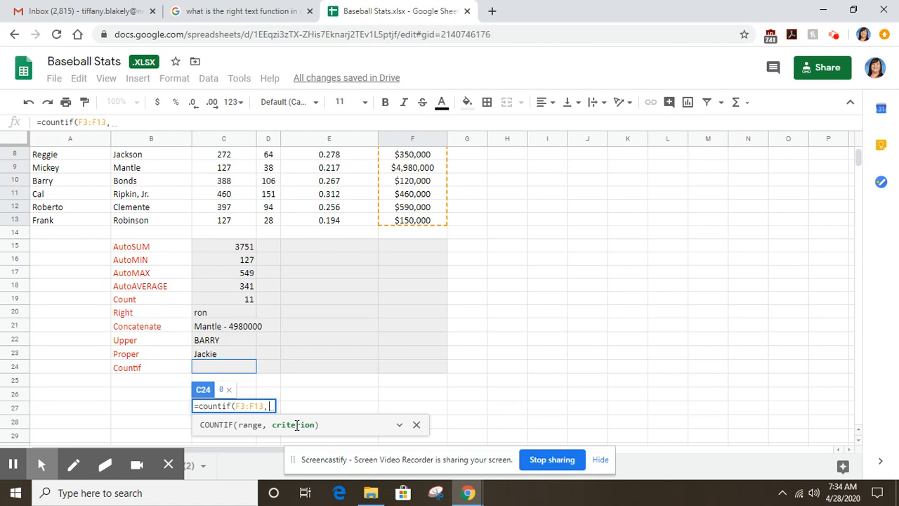
scroll(349, 376, up, 3)
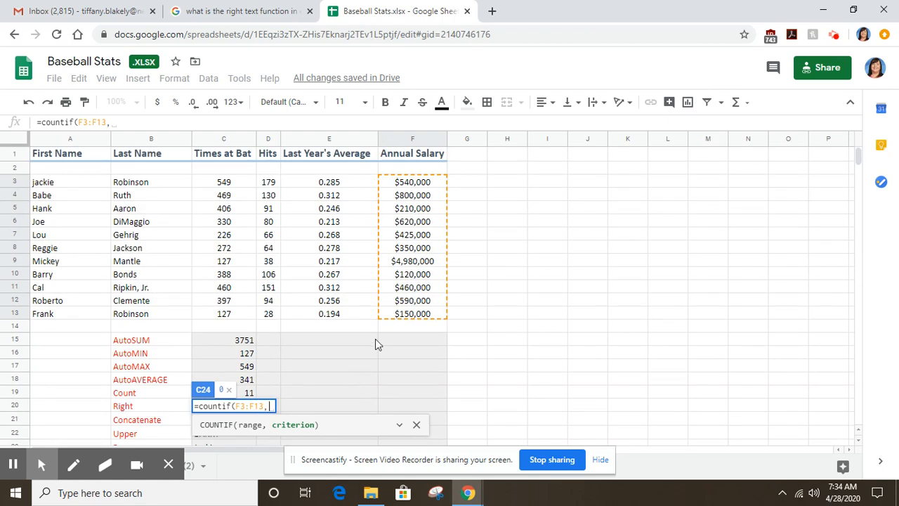
scroll(375, 338, down, 3)
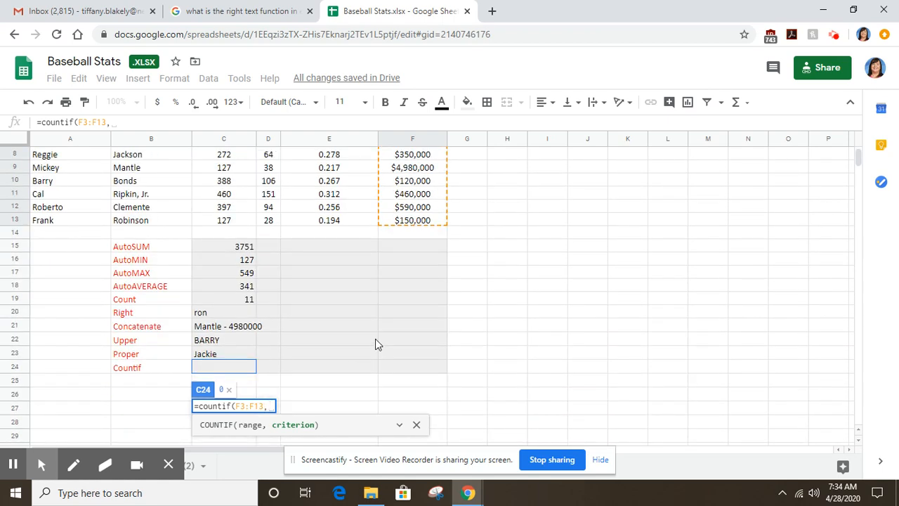
text(800)
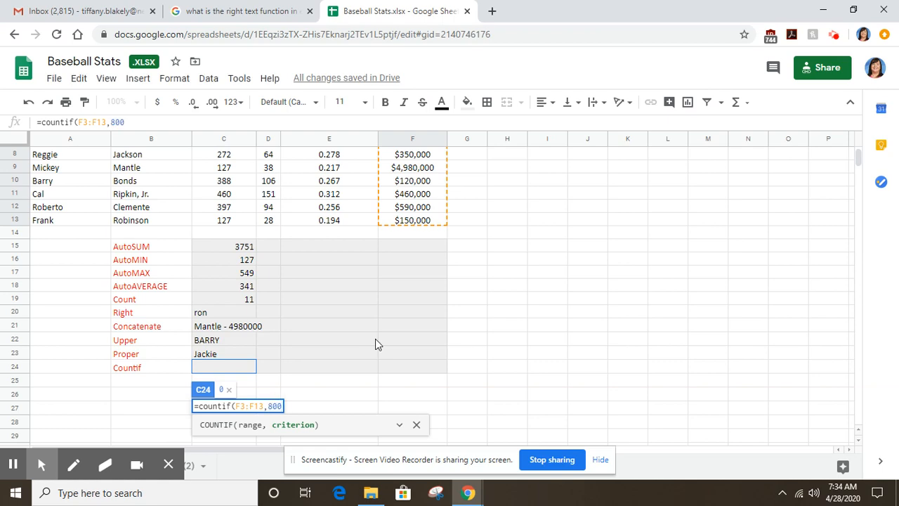
text(000))
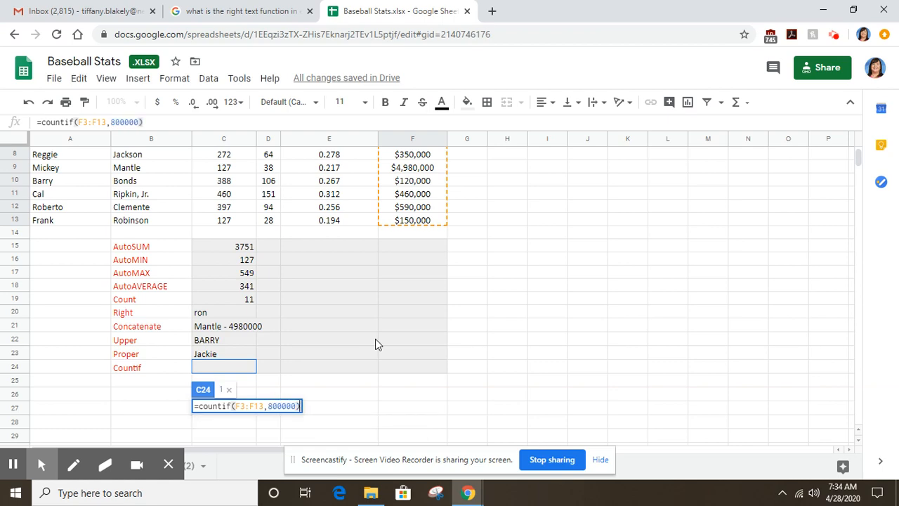
key(Return)
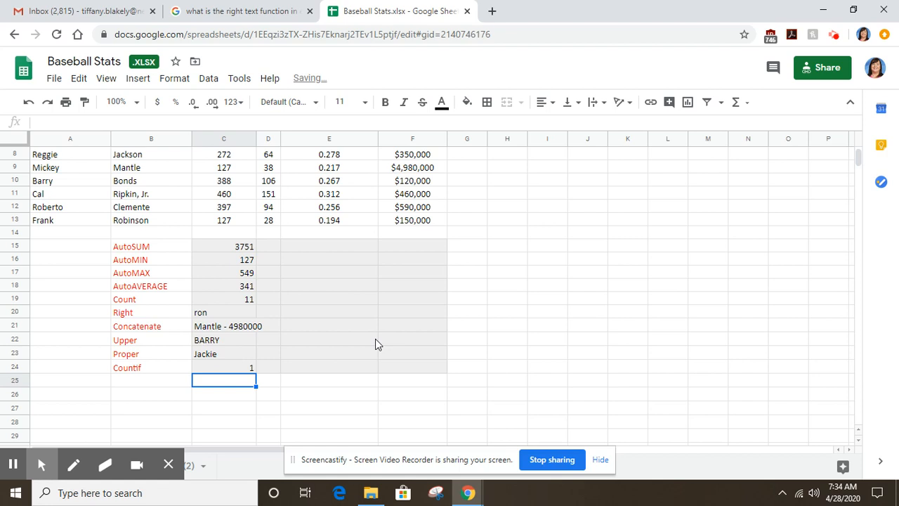
Replace the COUNTIF criterion in C24 with a quoted greater-than condition of >500000
click(247, 369)
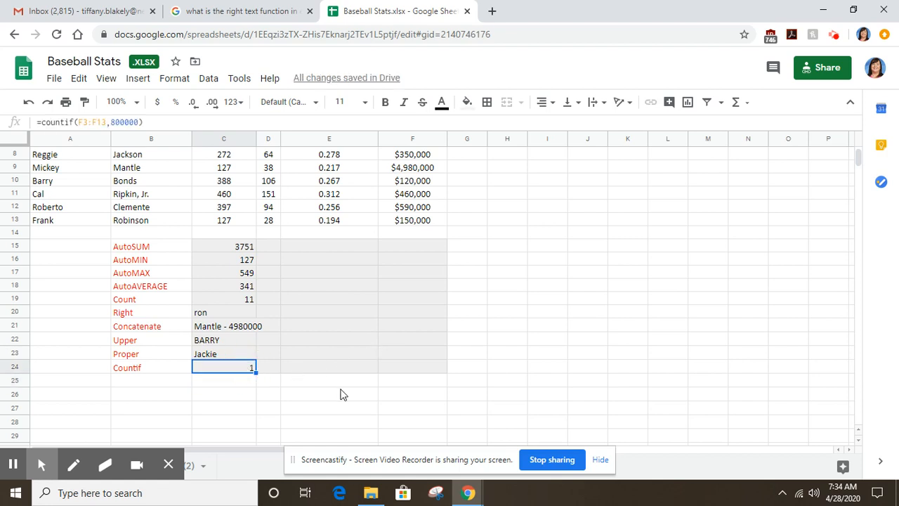
scroll(378, 406, up, 3)
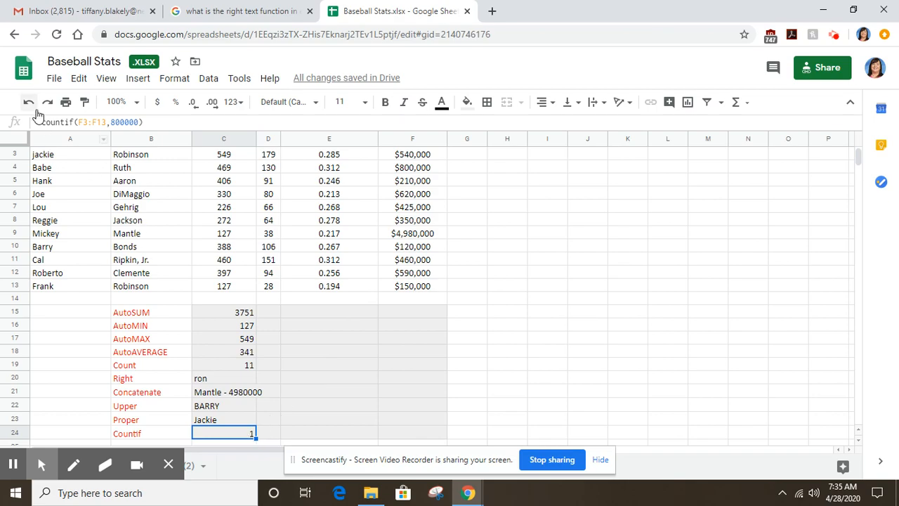
click(140, 122)
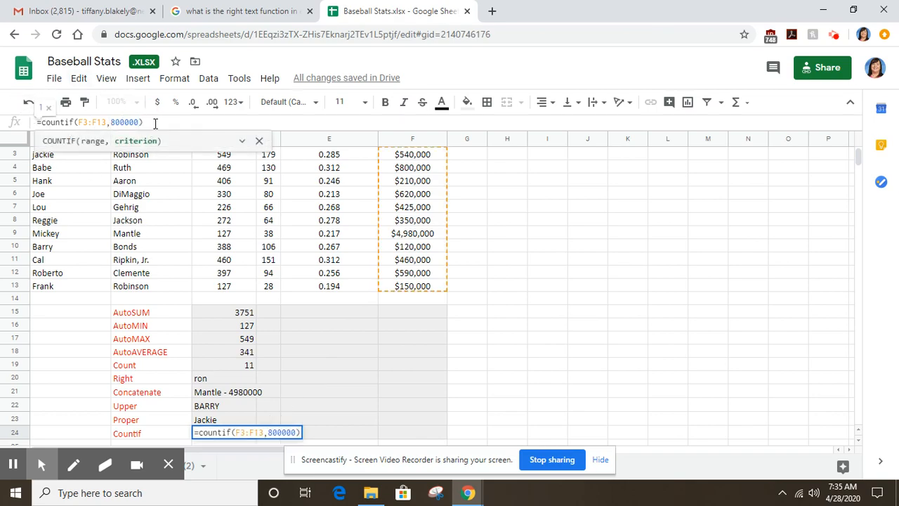
key(BackSpace)
key(BackSpace)
key(BackSpace)
key(BackSpace)
key(BackSpace)
key(BackSpace)
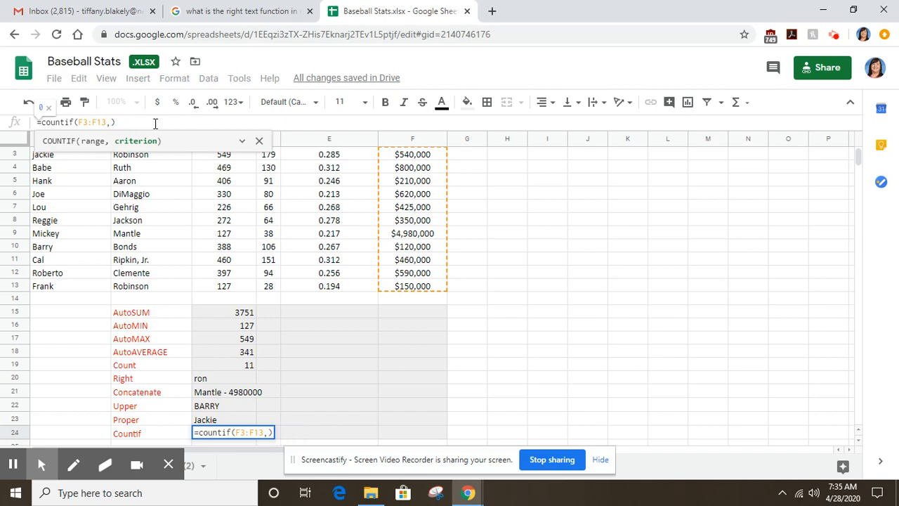
text(")
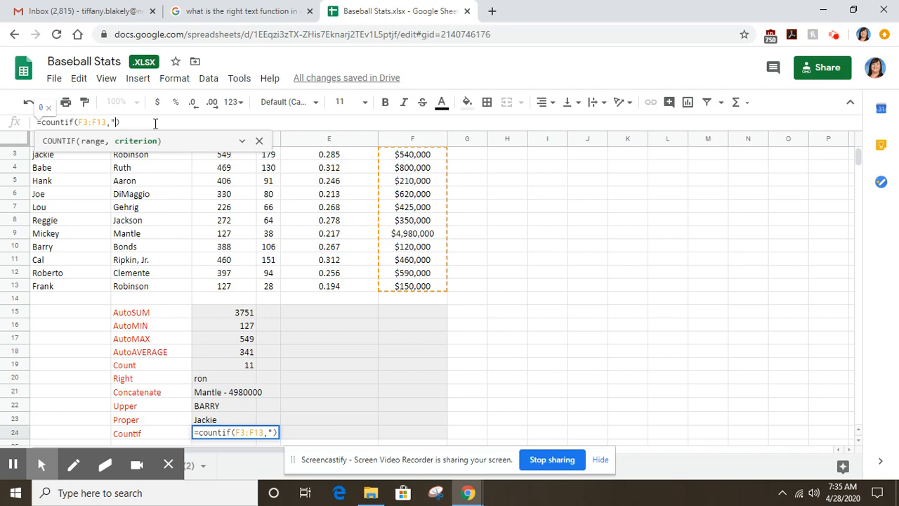
text(>500)
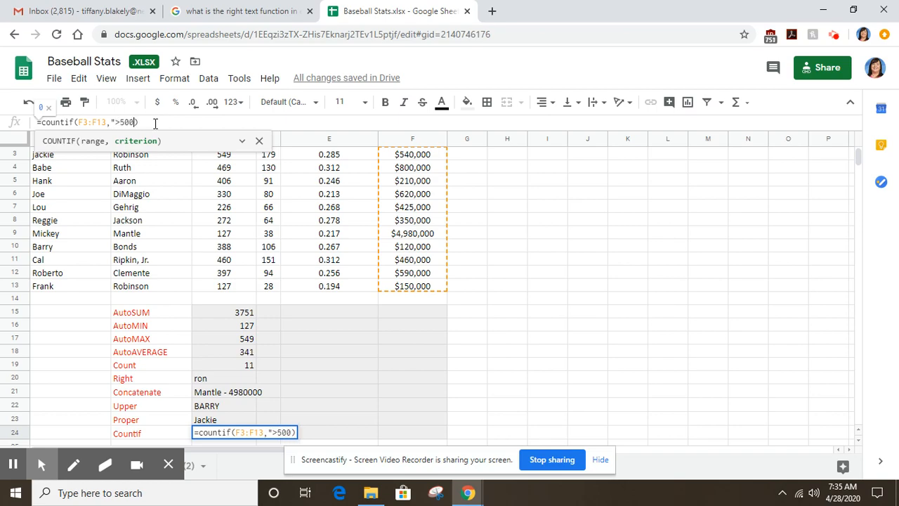
text(000")
text())
key(Return)
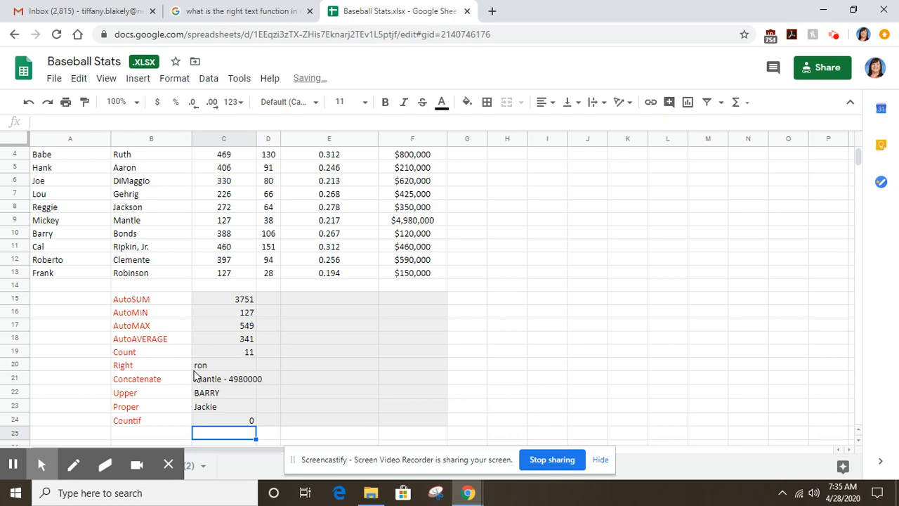
Remove the two extra closing parentheses inside the quotes in C24, making the formula =countif(F3:F13,">500000")
click(221, 420)
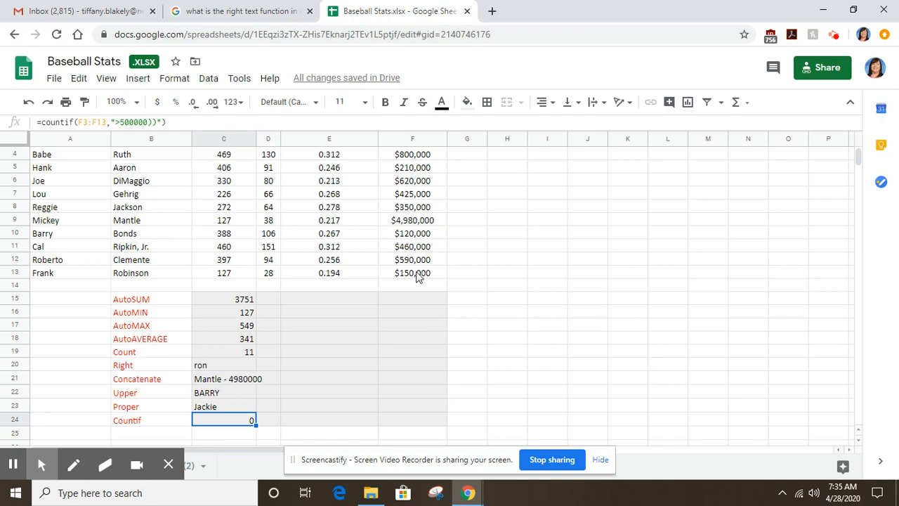
scroll(415, 275, up, 1)
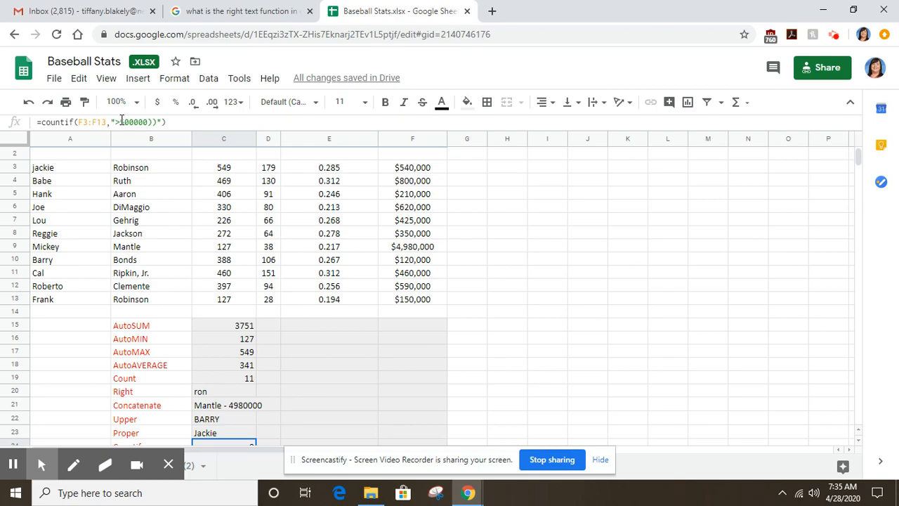
click(156, 122)
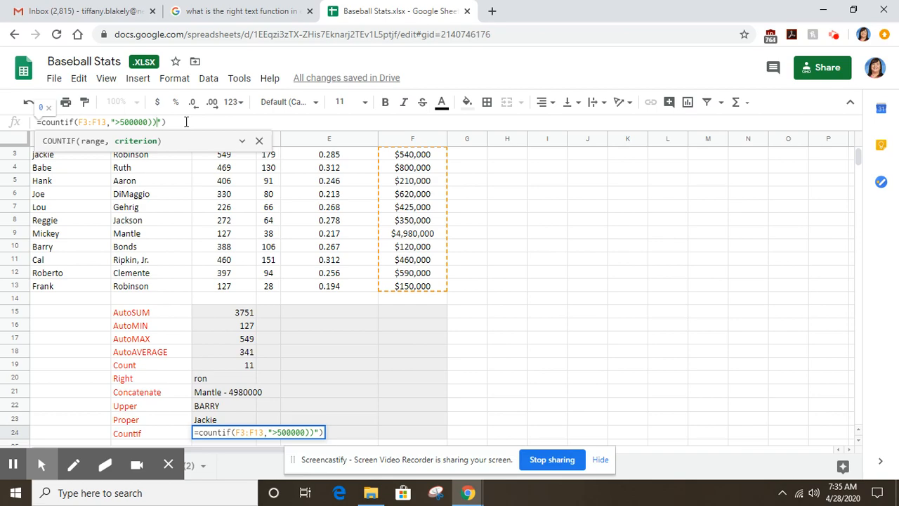
key(BackSpace)
key(BackSpace)
key(Right)
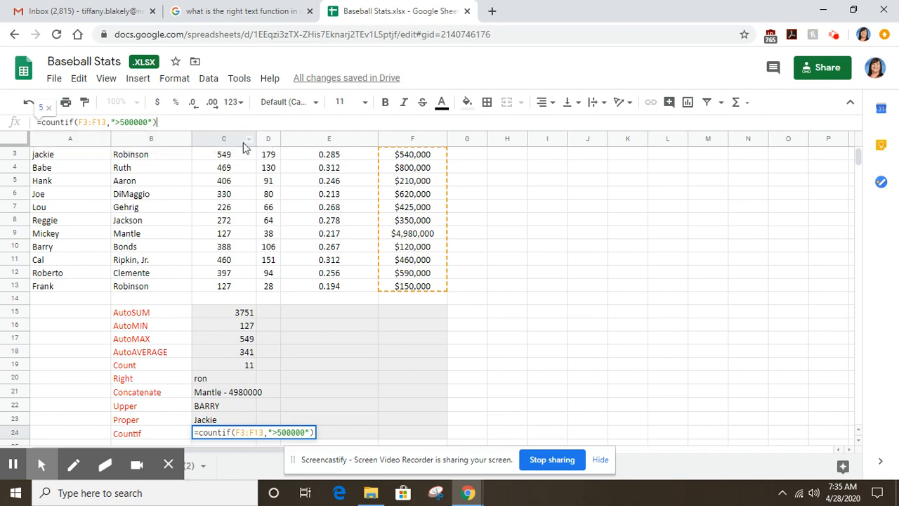
key(Return)
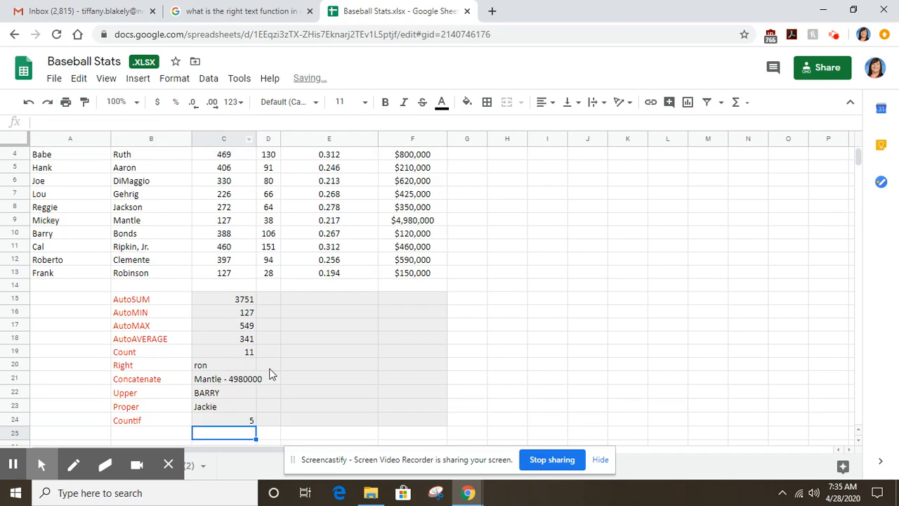
click(243, 420)
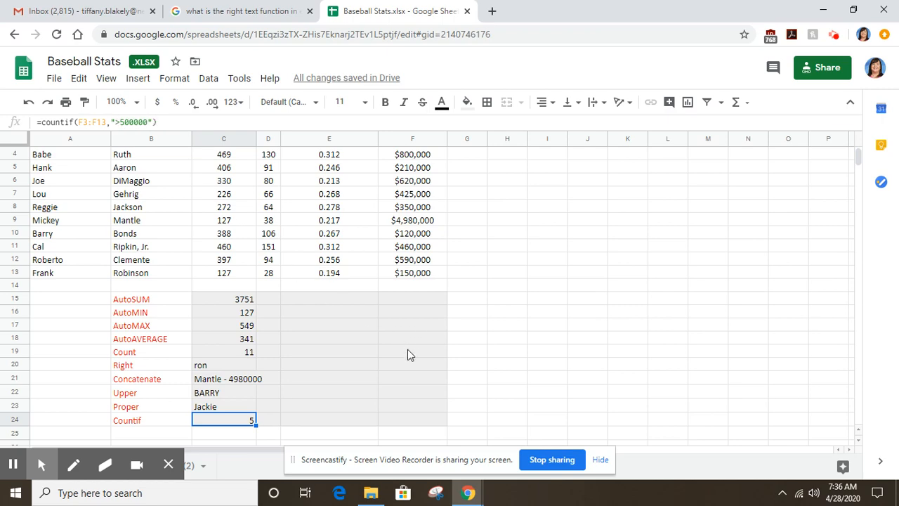
Check the individual annual salaries above 500000 in F3:F13 against the COUNTIF result in C24, and review the completed function rows
scroll(405, 379, up, 1)
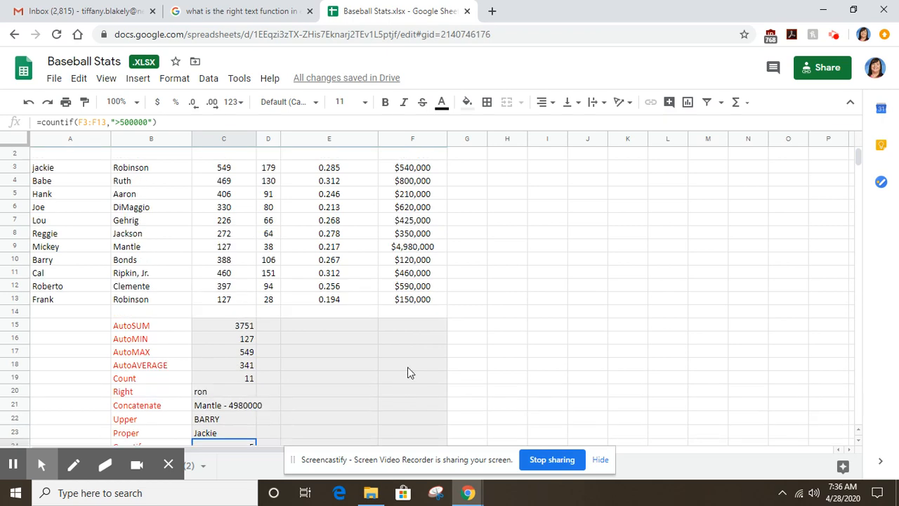
click(404, 288)
click(407, 247)
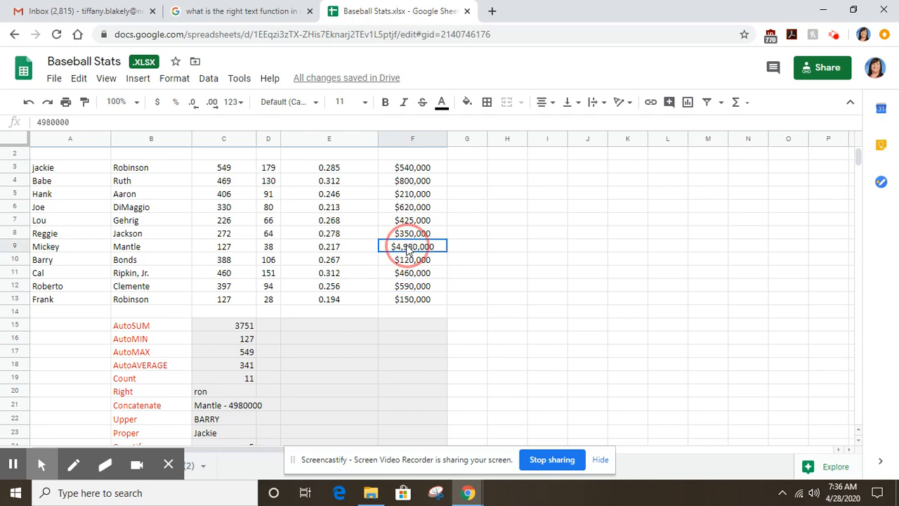
click(411, 210)
click(413, 184)
click(412, 169)
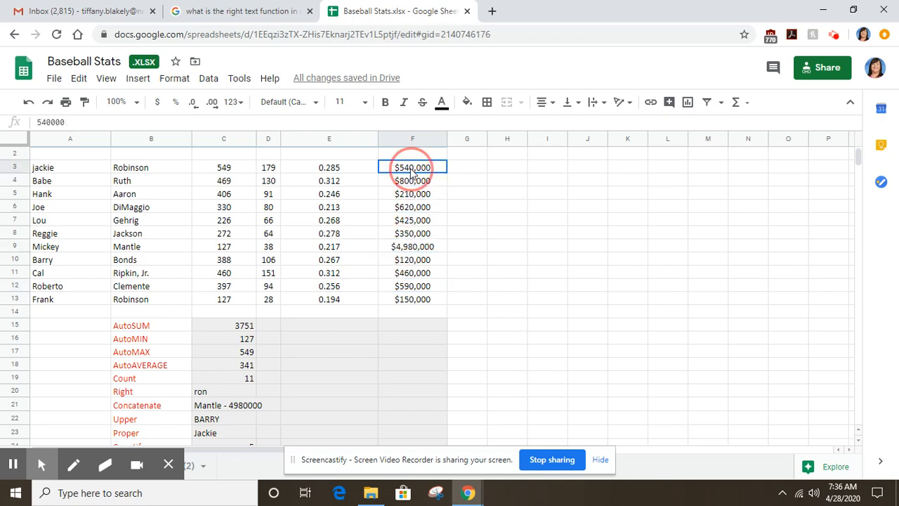
click(564, 370)
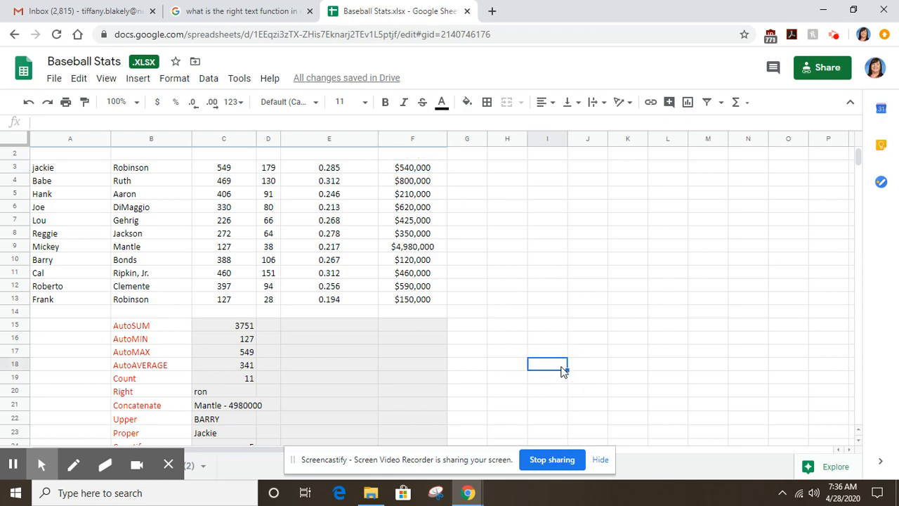
scroll(562, 369, down, 2)
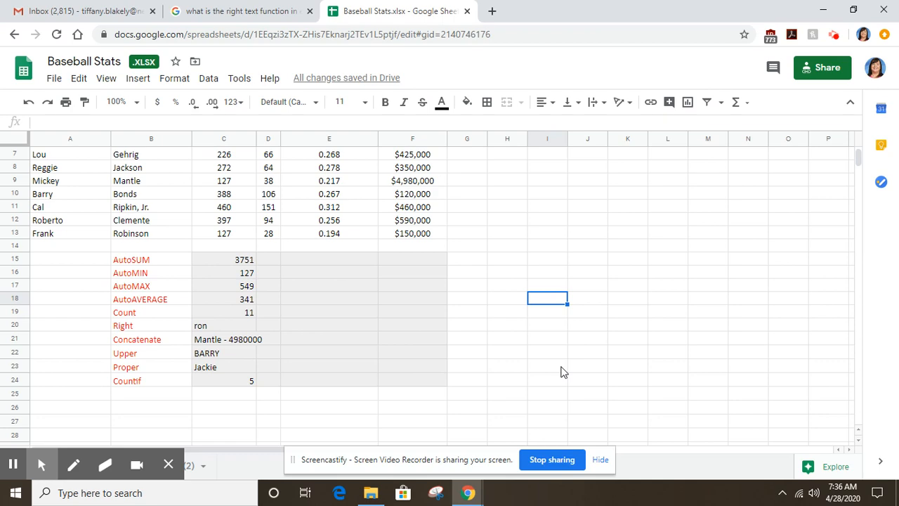
scroll(566, 327, up, 2)
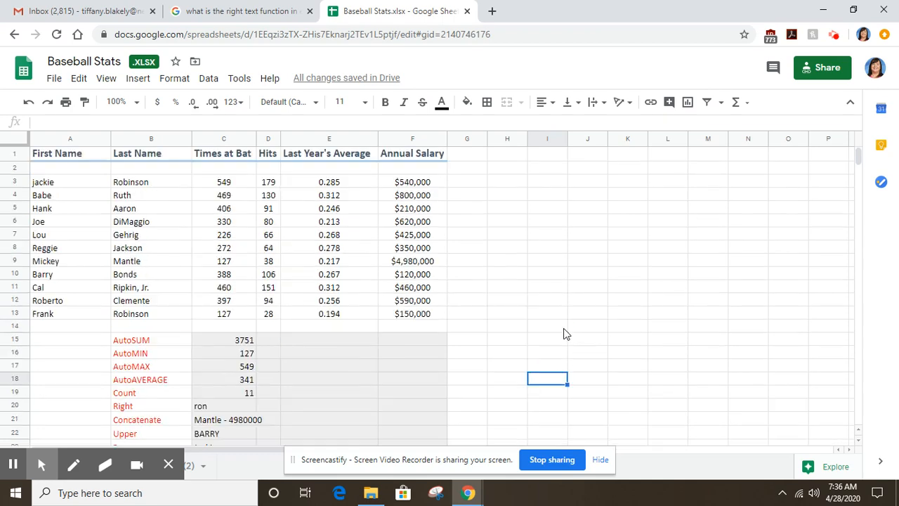